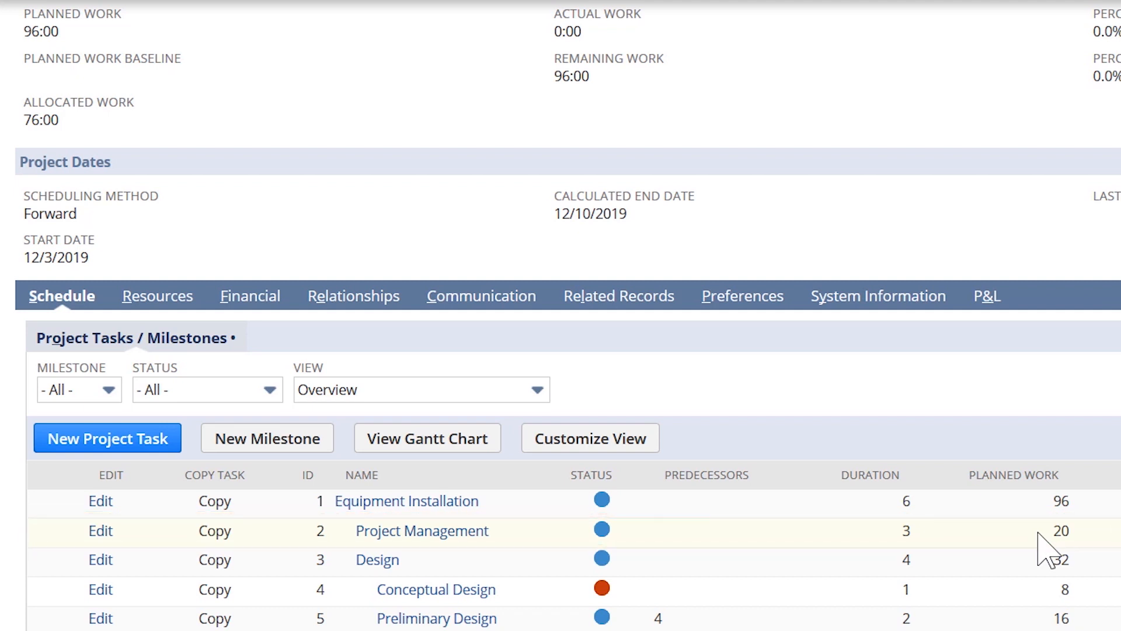
# Start a new time-based billing rule named 'Project Management' for the project.
pyautogui.scroll(5, 710, 491)
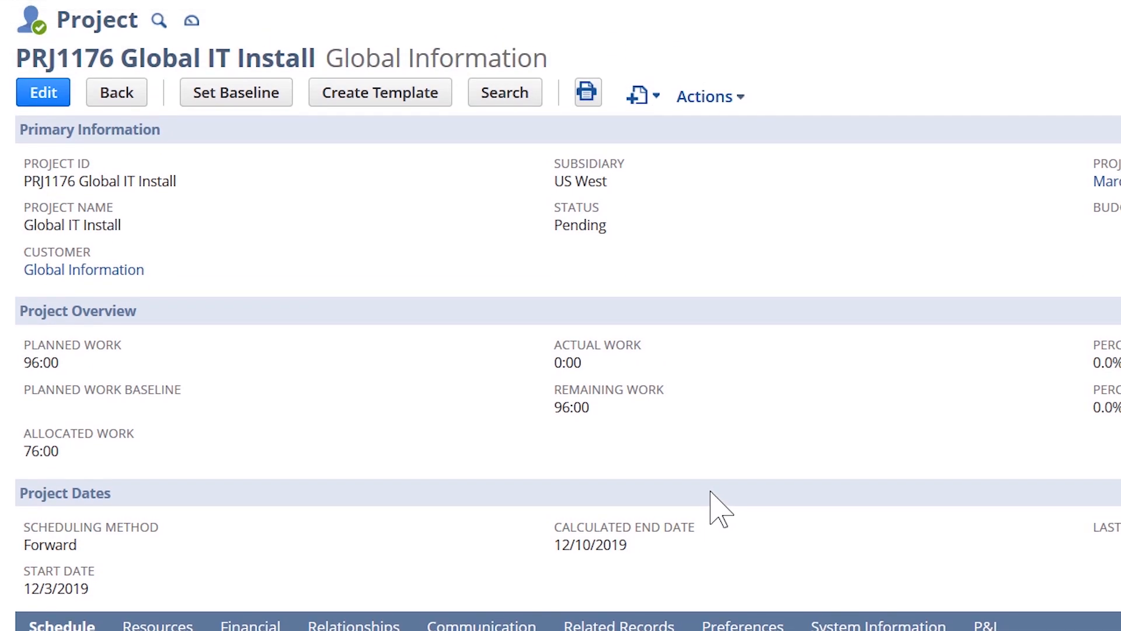
pyautogui.click(642, 94)
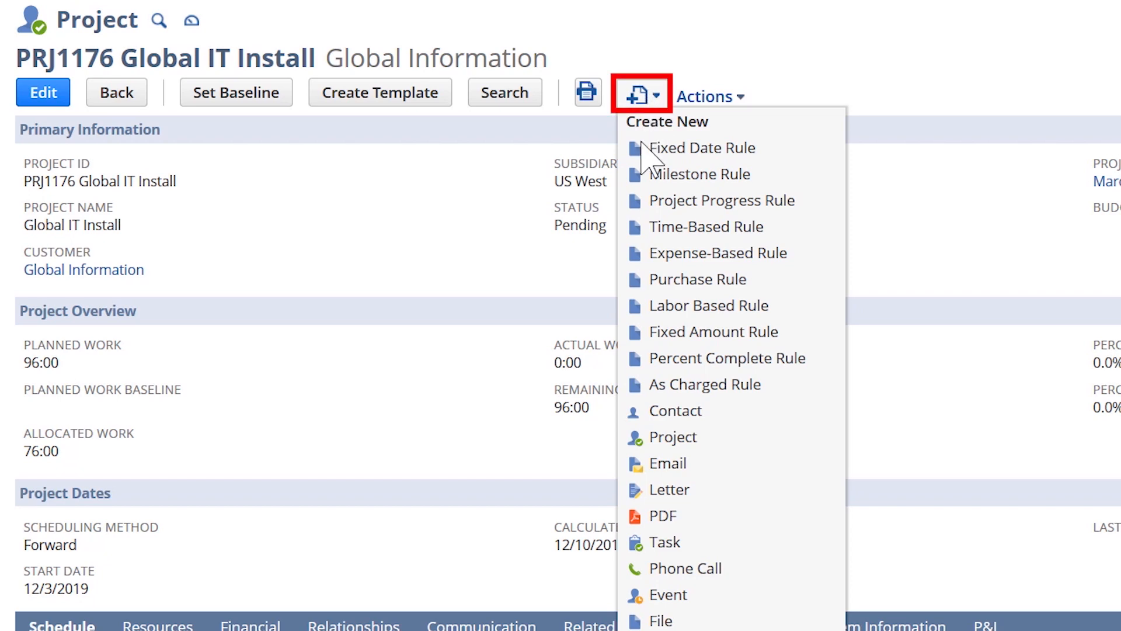
pyautogui.click(649, 227)
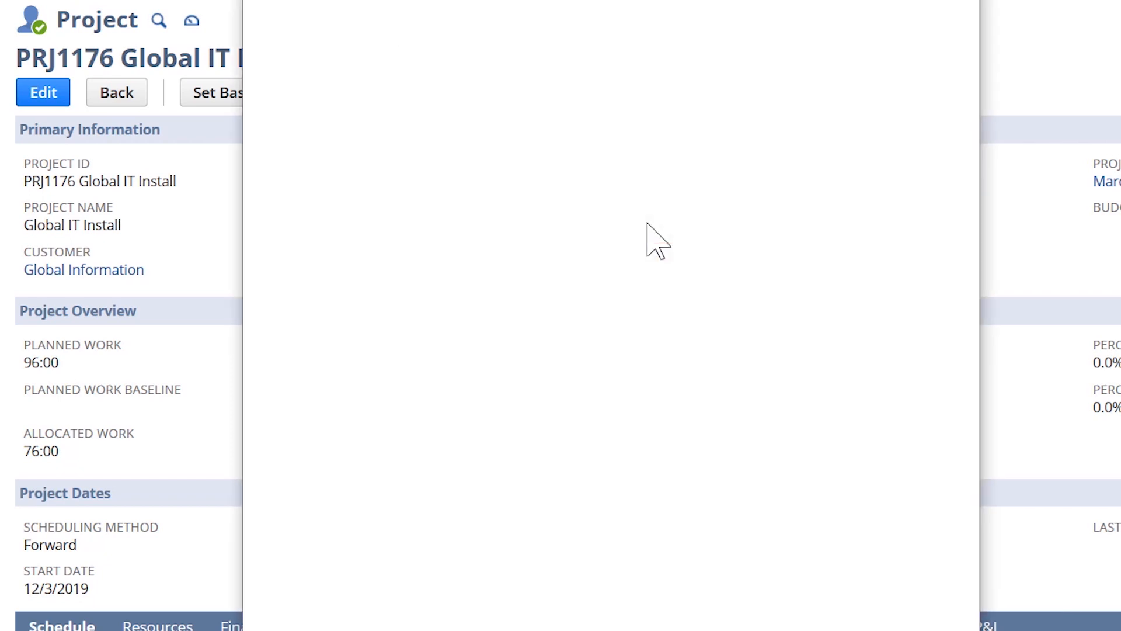
pyautogui.click(365, 185)
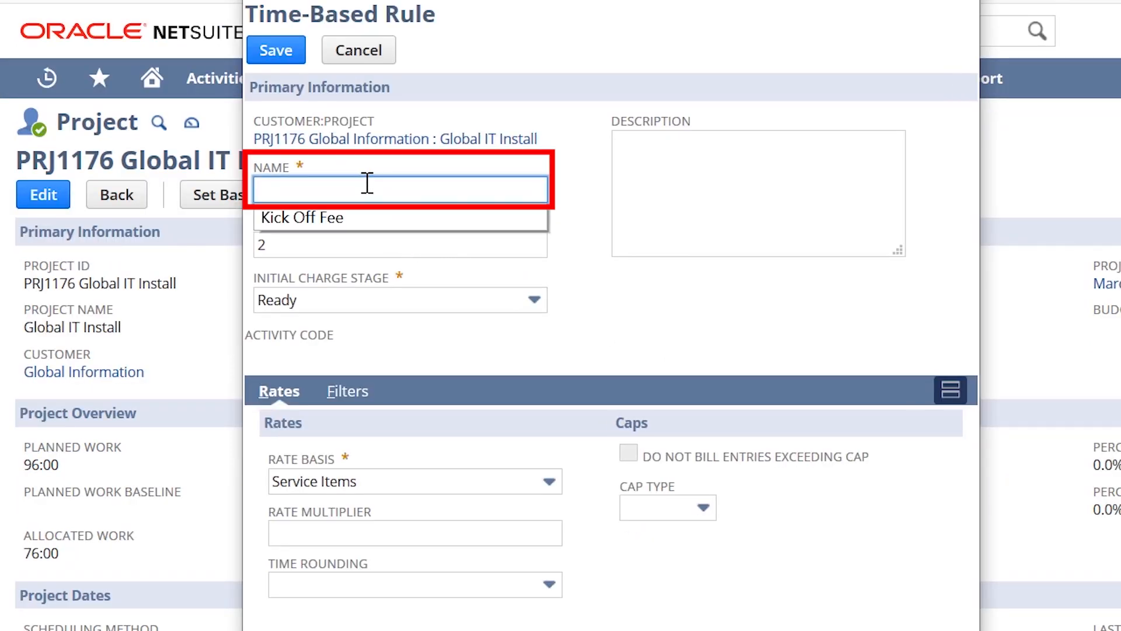
pyautogui.write('Project Management')
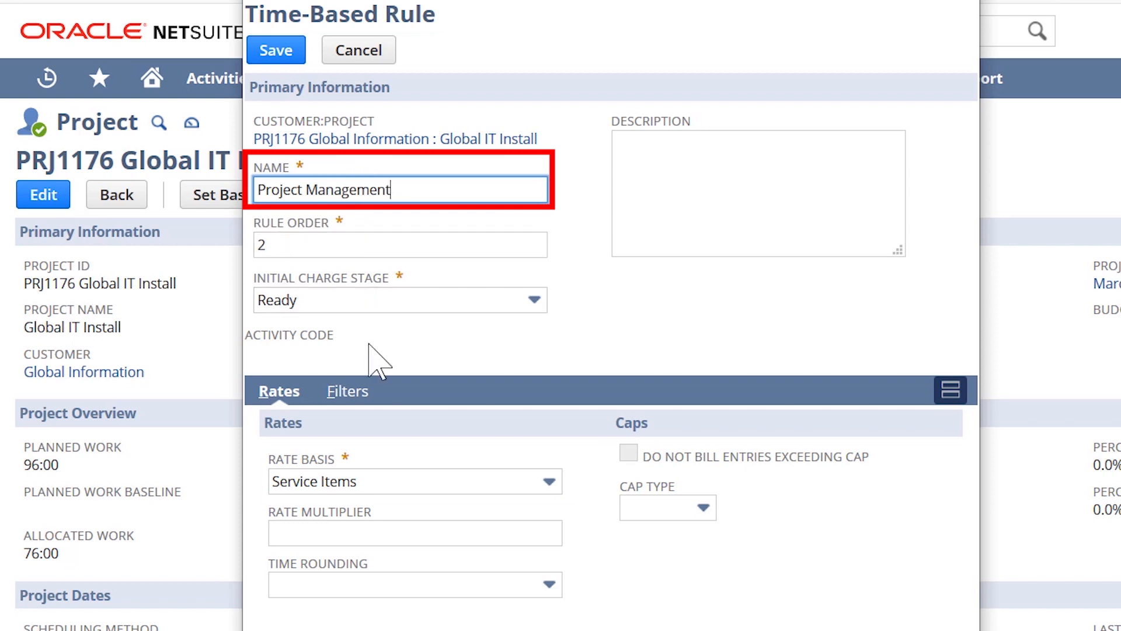
# Set rate basis to Resources, add one resource at rate 250, and save the rule.
pyautogui.click(391, 481)
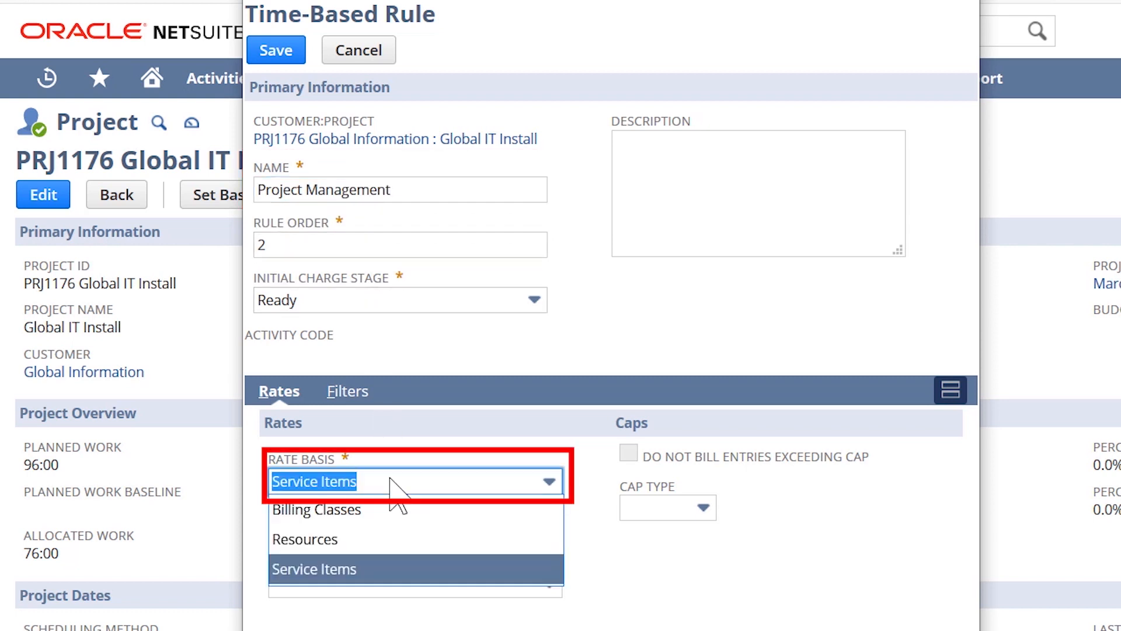
pyautogui.click(384, 539)
pyautogui.scroll(-6, 608, 596)
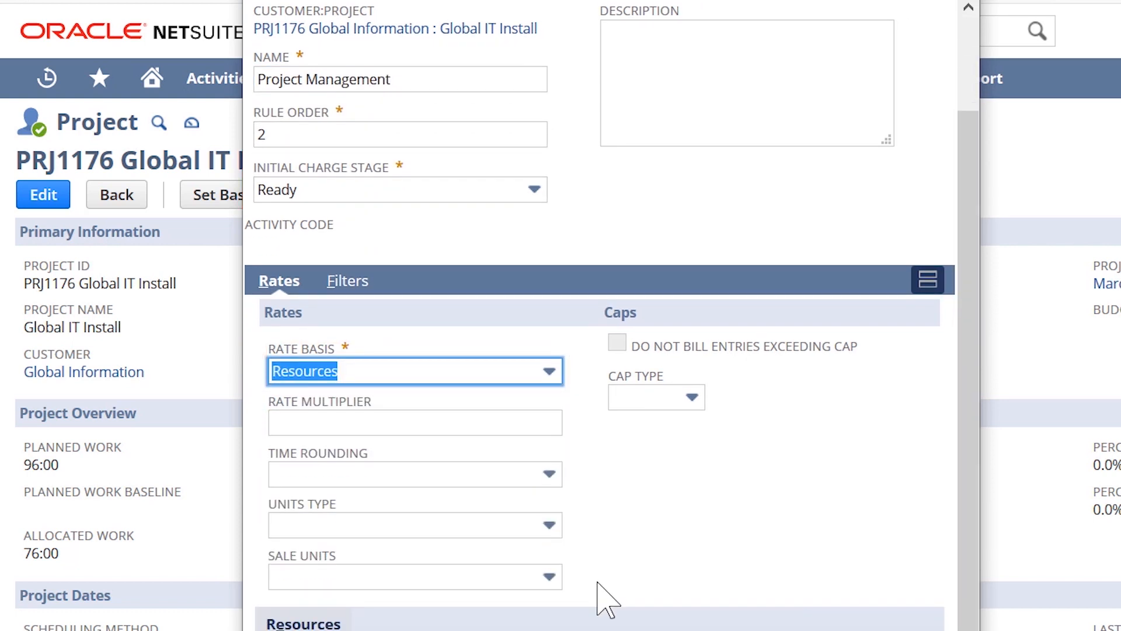
pyautogui.click(403, 495)
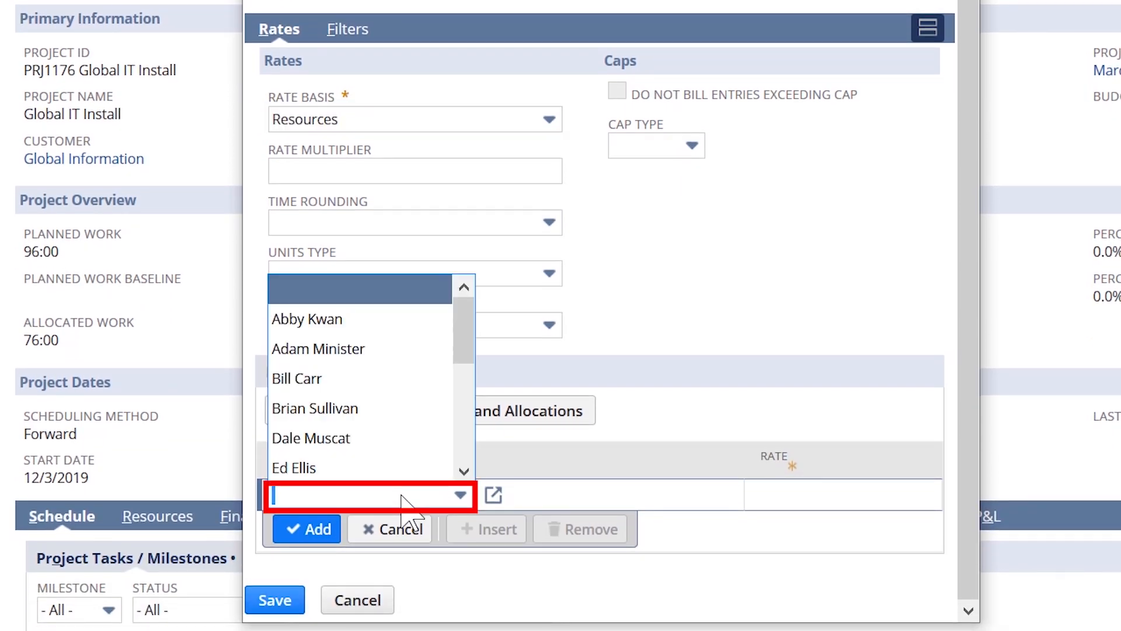
pyautogui.press('Tab')
pyautogui.write('250')
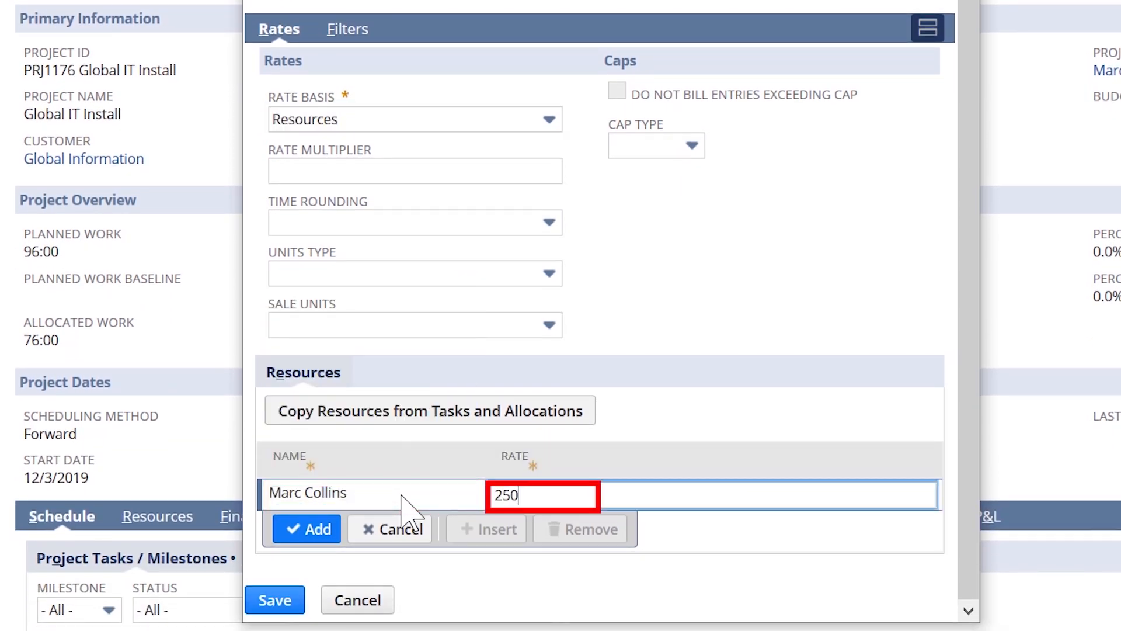
pyautogui.click(319, 530)
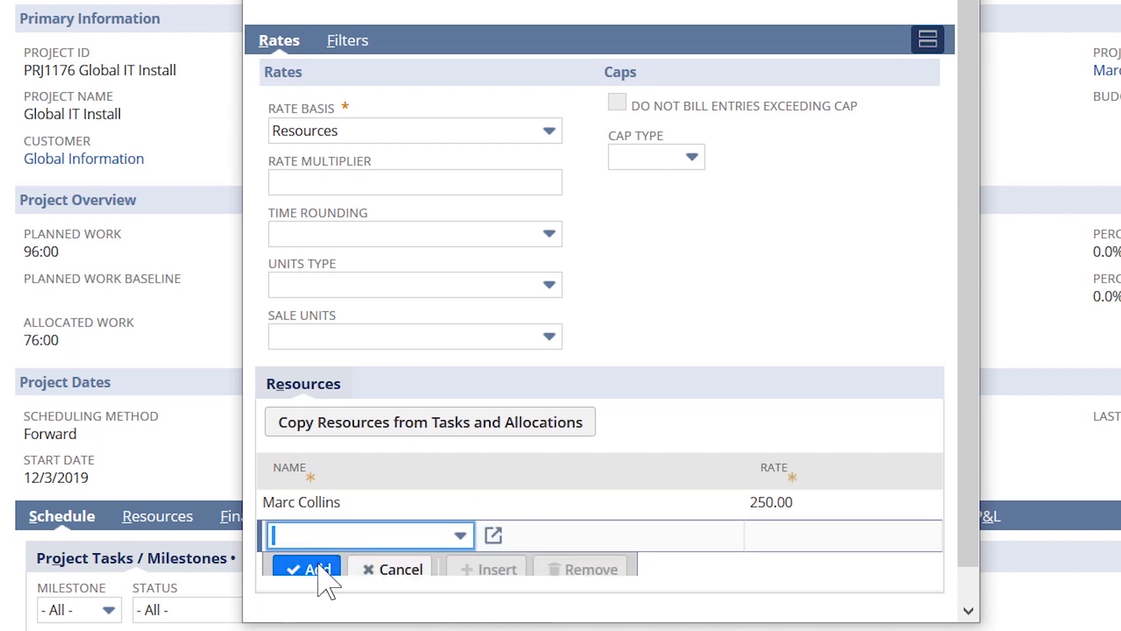
pyautogui.click(296, 602)
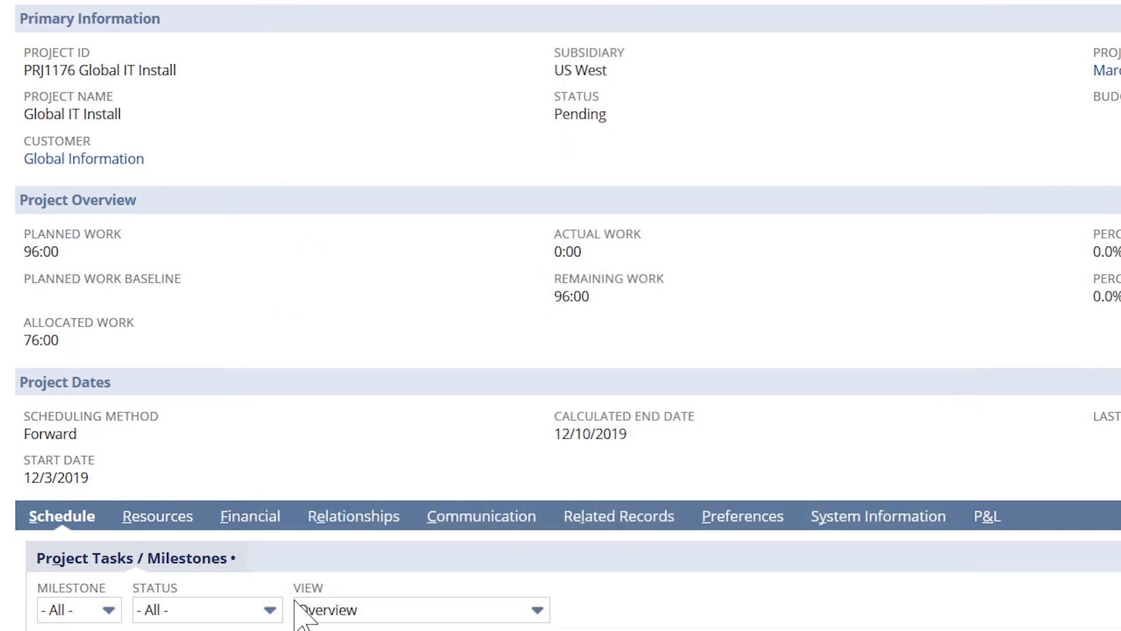
# Generate forecast charges from the project's Charge Run History on the Financial tab.
pyautogui.click(249, 524)
pyautogui.scroll(-10, 271, 450)
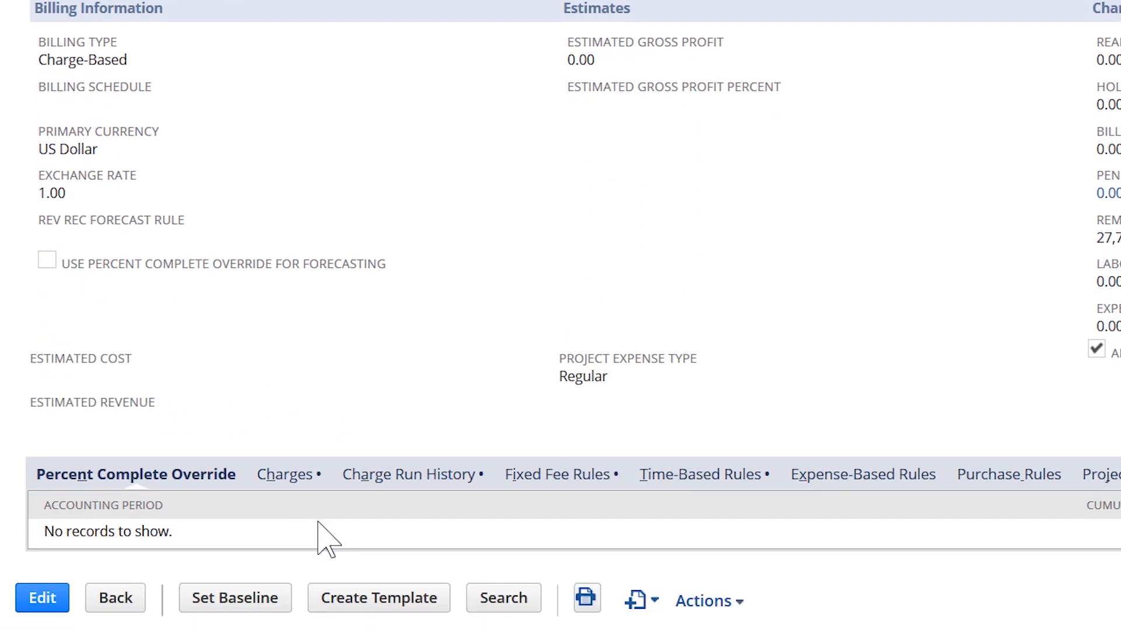
pyautogui.click(376, 484)
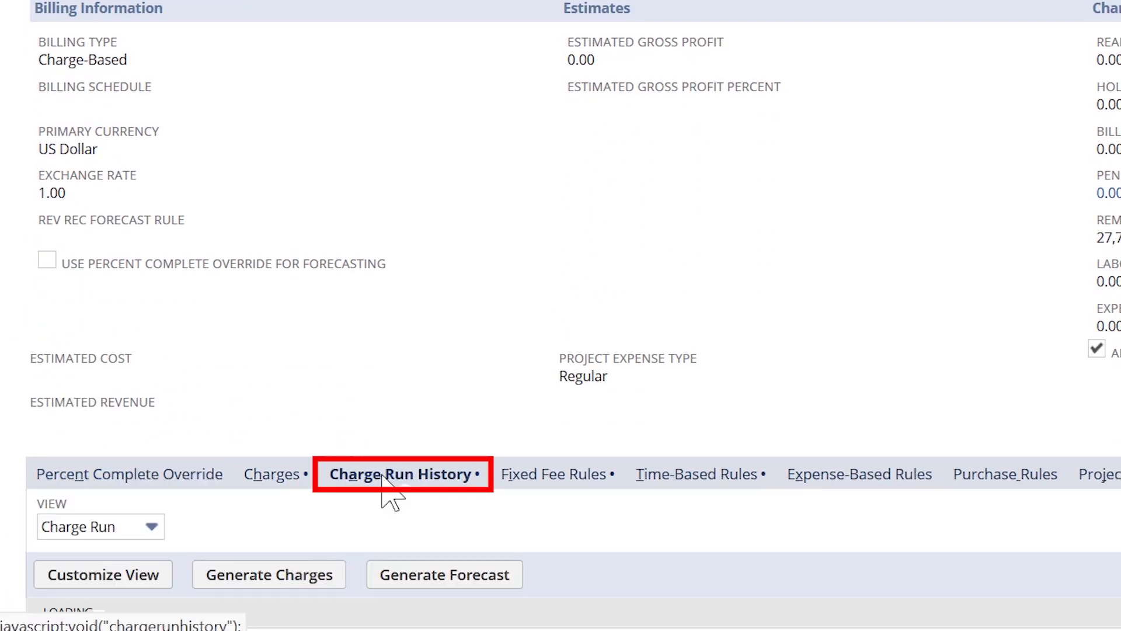
pyautogui.click(400, 575)
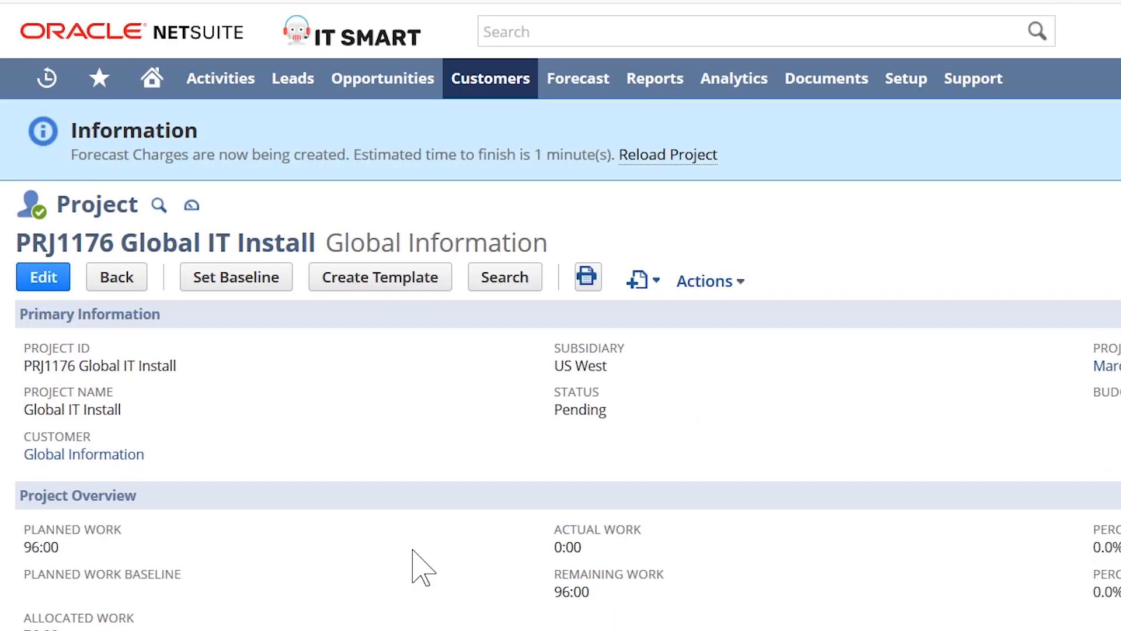
# Bring up the project's Fixed Fee Rules list.
pyautogui.scroll(-8, 412, 549)
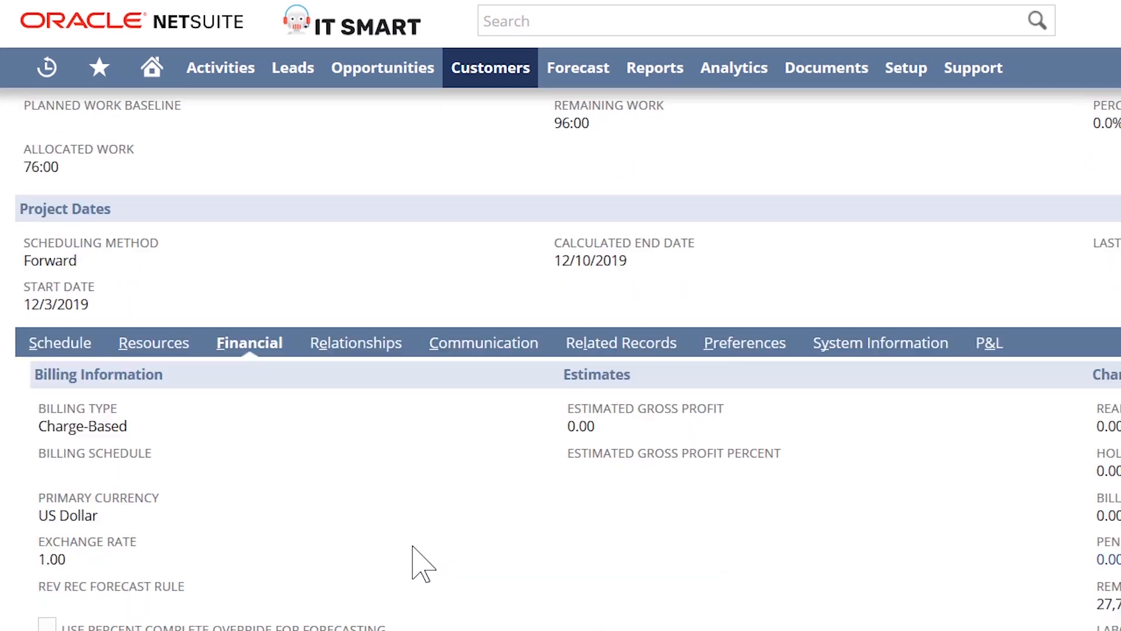
pyautogui.scroll(-5, 412, 549)
pyautogui.click(532, 546)
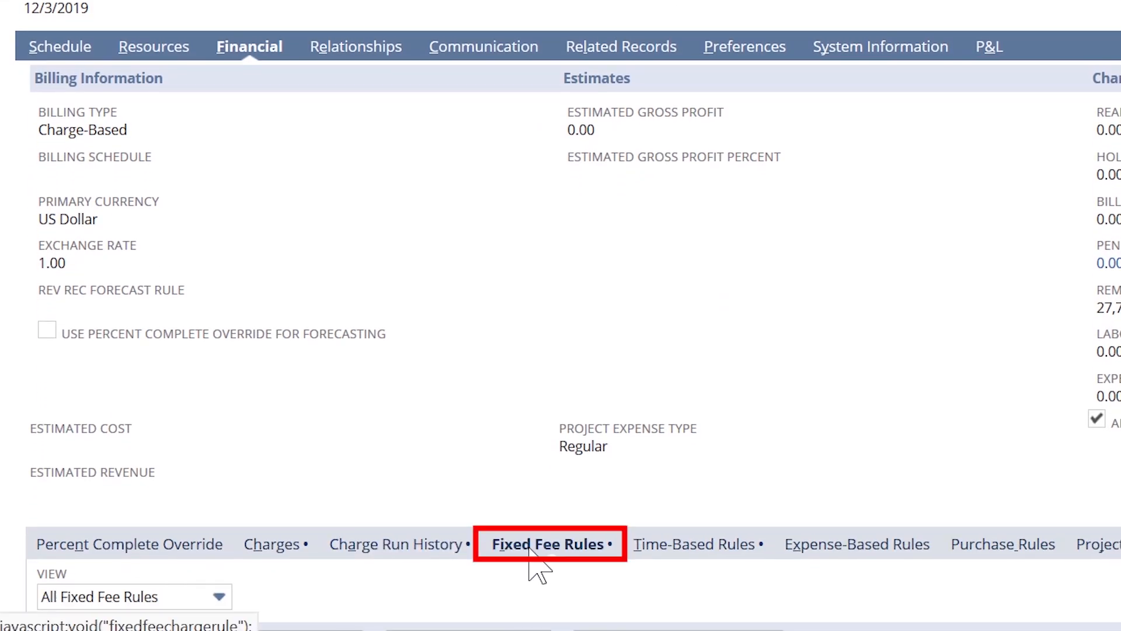
# List time-based rules Labor Billing and Project Management, then return to the page top.
pyautogui.scroll(-2, 533, 563)
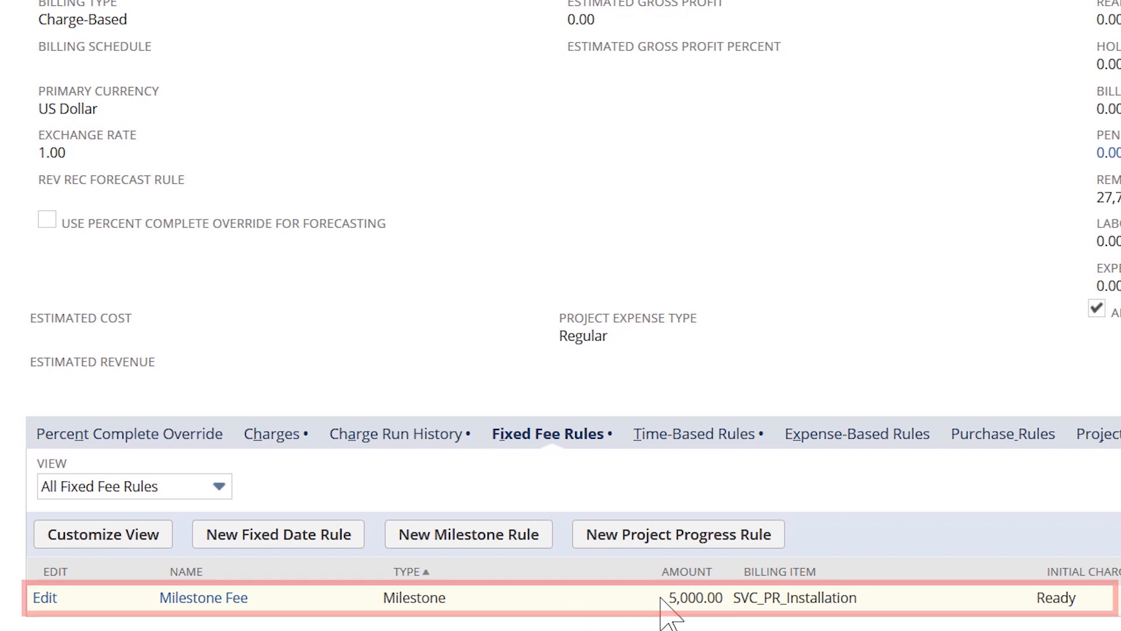
pyautogui.click(672, 451)
pyautogui.scroll(-2, 660, 473)
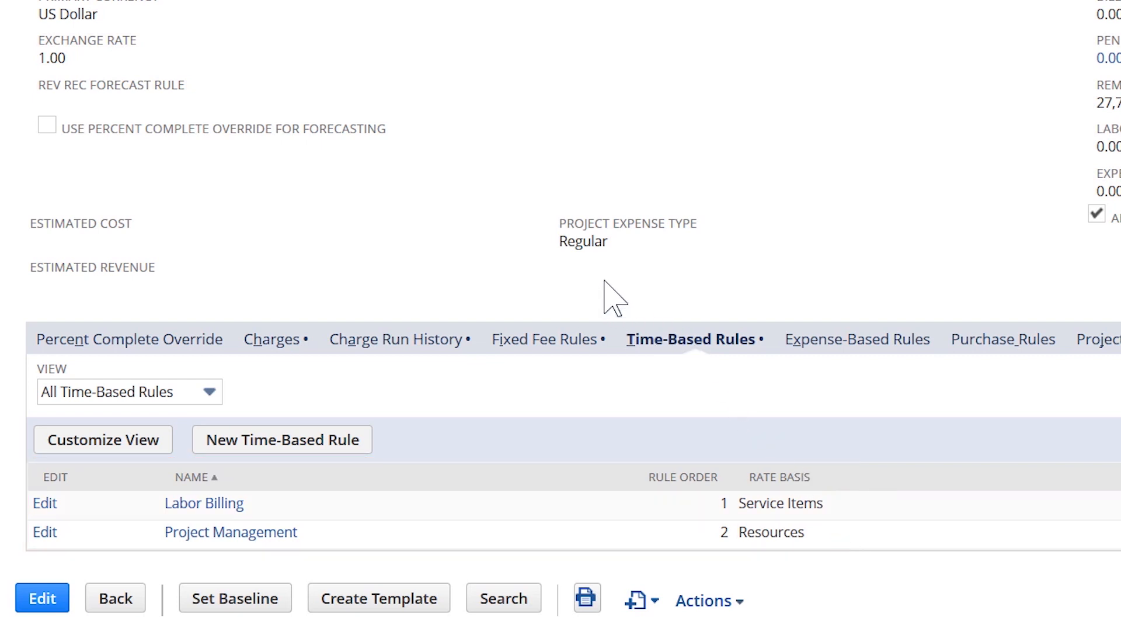
pyautogui.scroll(10, 608, 298)
pyautogui.scroll(4, 607, 292)
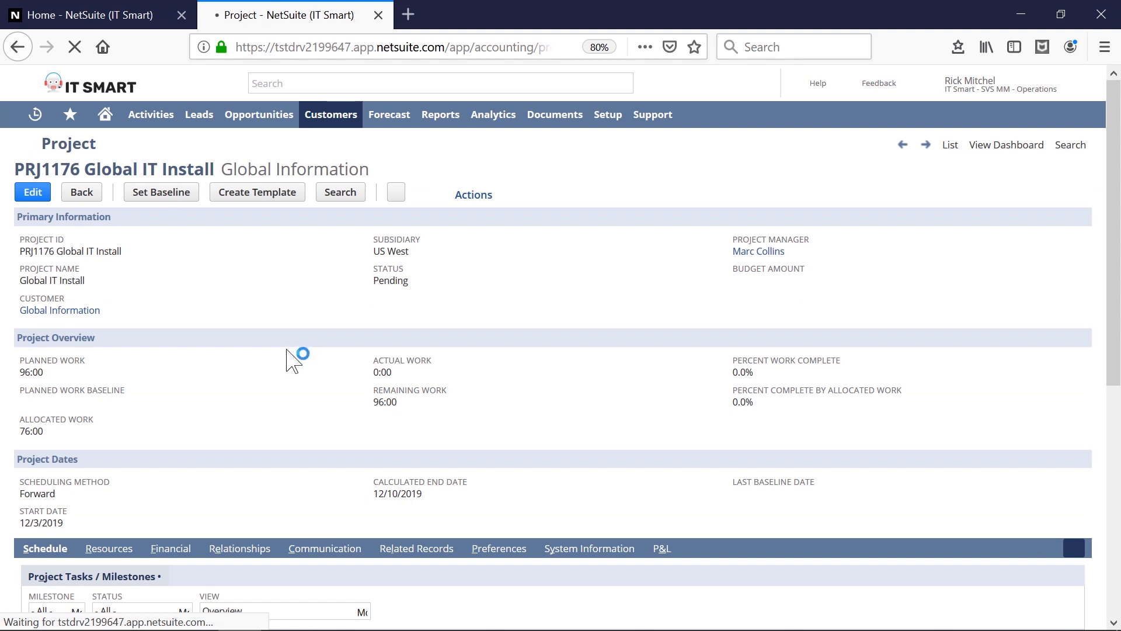
# Review the 25,200.00 remaining charges and the empty Project Revenue Rules list.
pyautogui.click(173, 547)
pyautogui.scroll(-1, 273, 456)
pyautogui.scroll(-3, 280, 467)
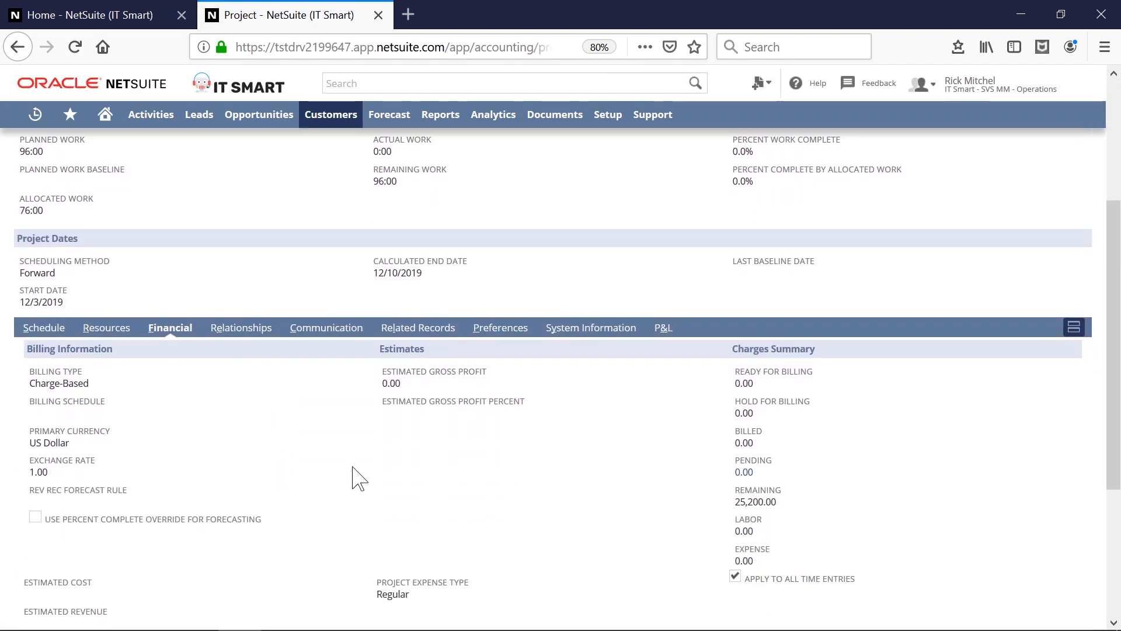
pyautogui.scroll(-1, 521, 483)
pyautogui.scroll(-1, 520, 481)
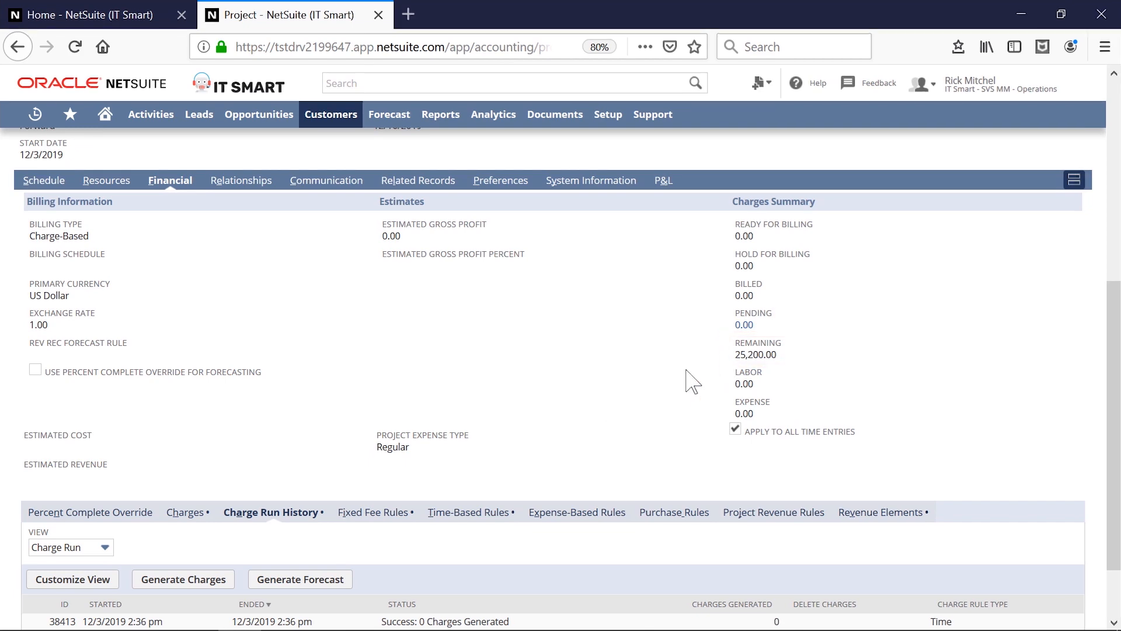
pyautogui.click(838, 498)
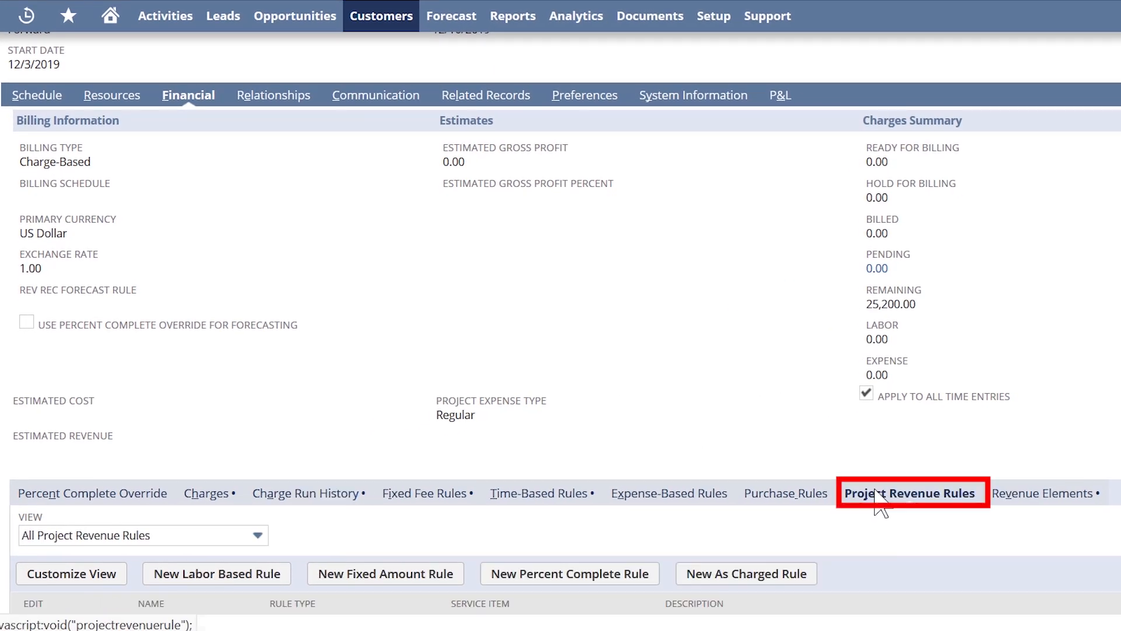
pyautogui.scroll(-1, 614, 397)
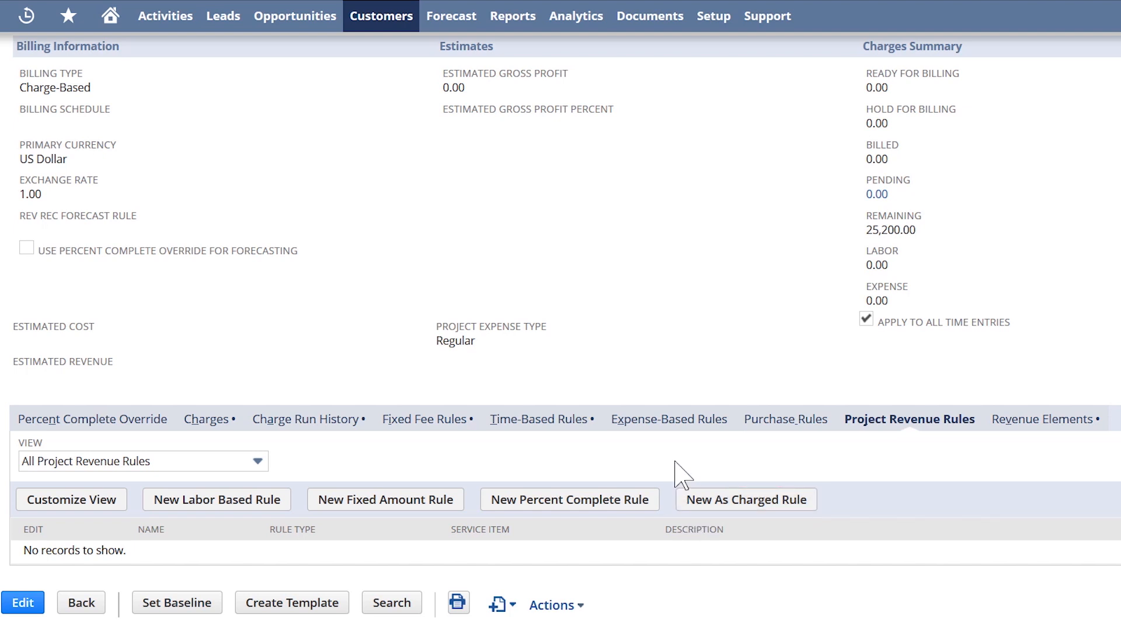
# List the three revenue elements and open Revenue Arrangement 340 in a new tab.
pyautogui.click(1007, 420)
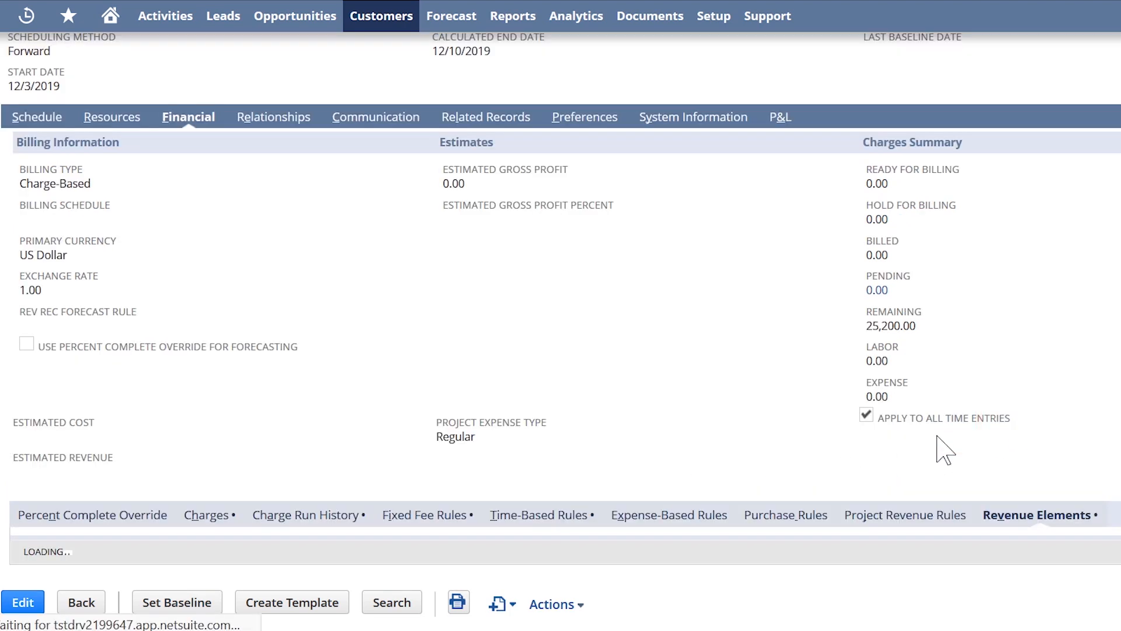
pyautogui.scroll(-1, 677, 441)
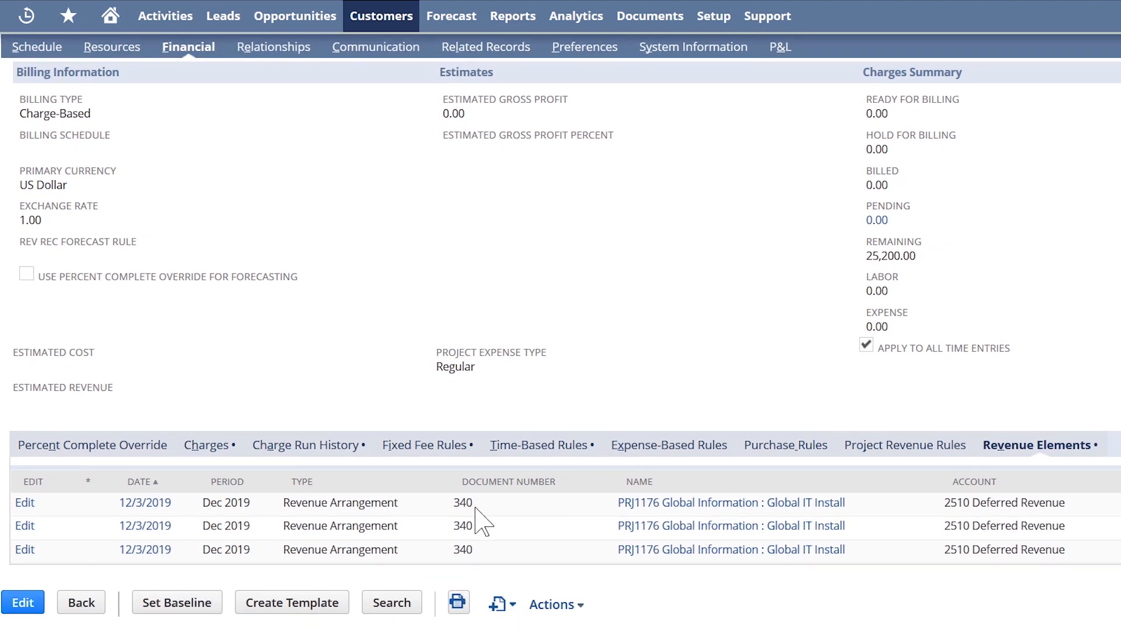
pyautogui.rightClick(145, 503)
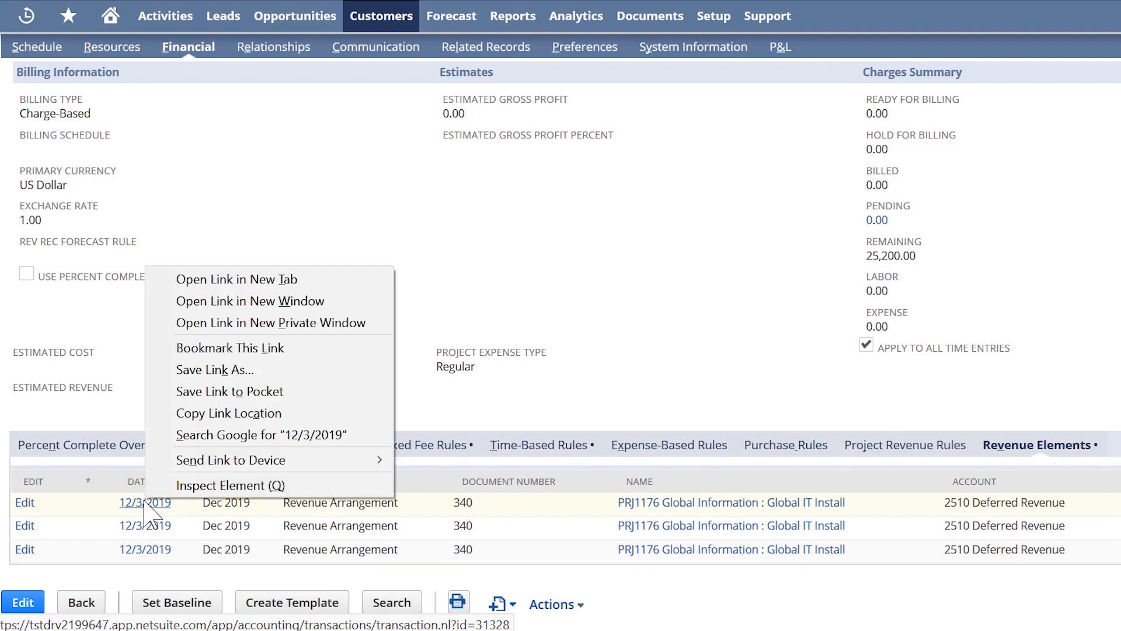
pyautogui.click(323, 280)
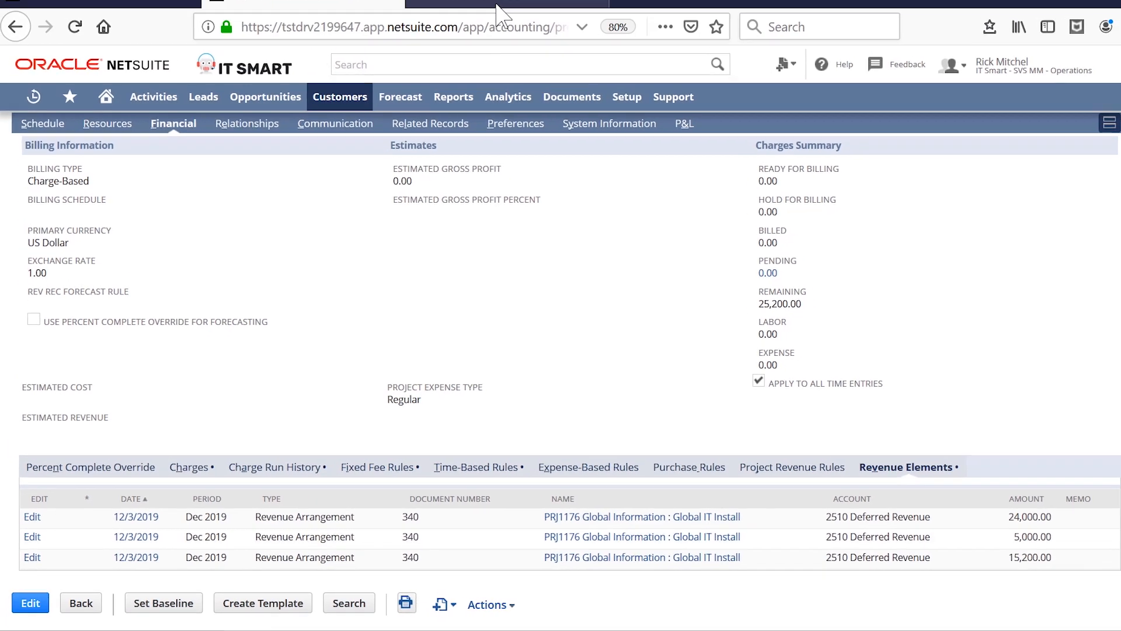
# View Revenue Arrangement 340's allocation detail with base fair values 24,000, 5,000 and 200.
pyautogui.click(497, 9)
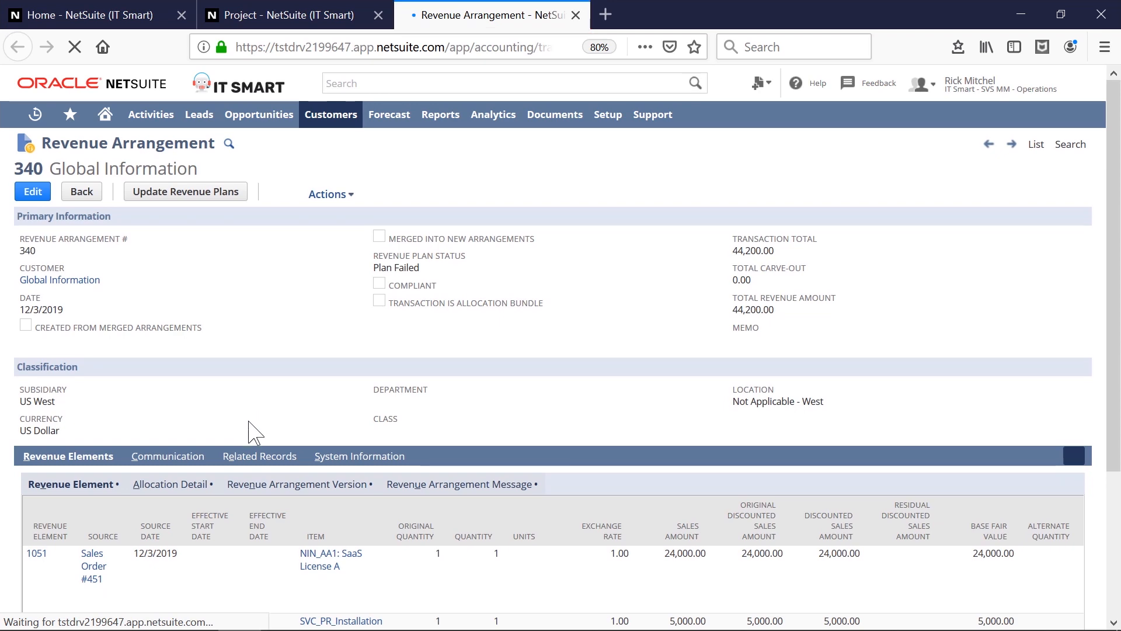
pyautogui.scroll(-3, 239, 485)
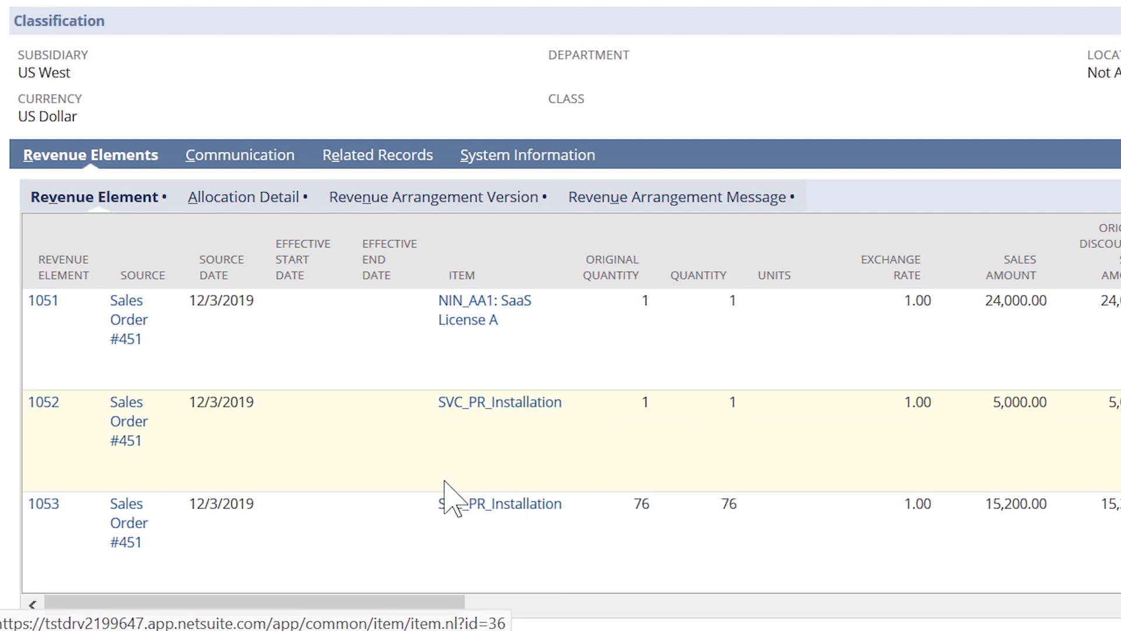
pyautogui.click(270, 201)
pyautogui.scroll(-3, 335, 403)
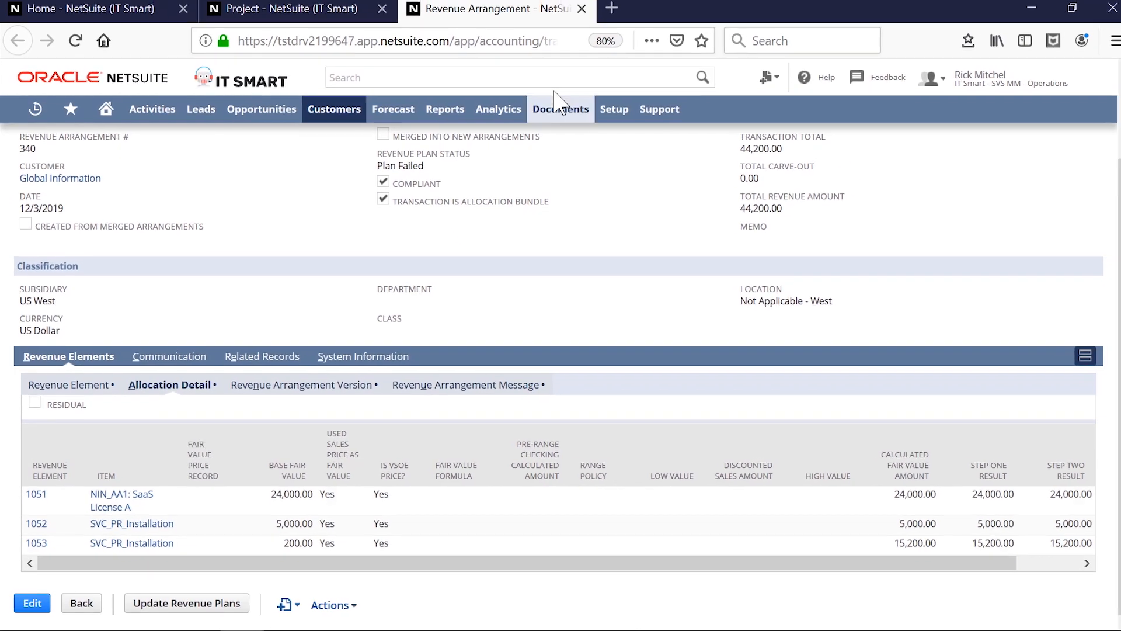
# Close the arrangement tab and edit sales order 451 from the project's related transactions.
pyautogui.click(581, 9)
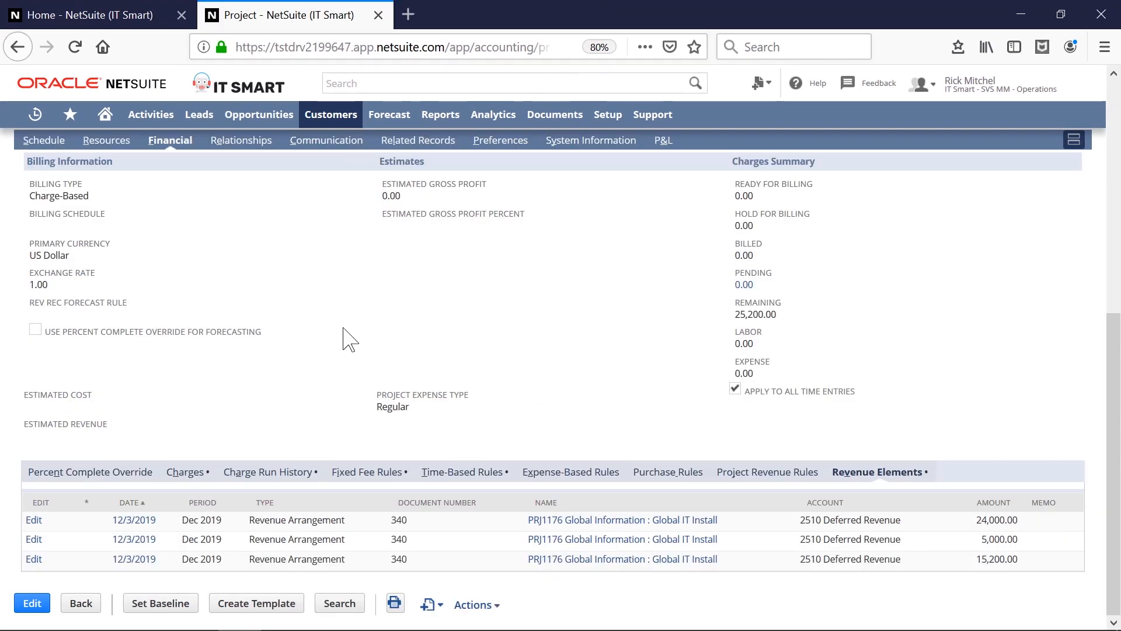
pyautogui.scroll(1, 362, 327)
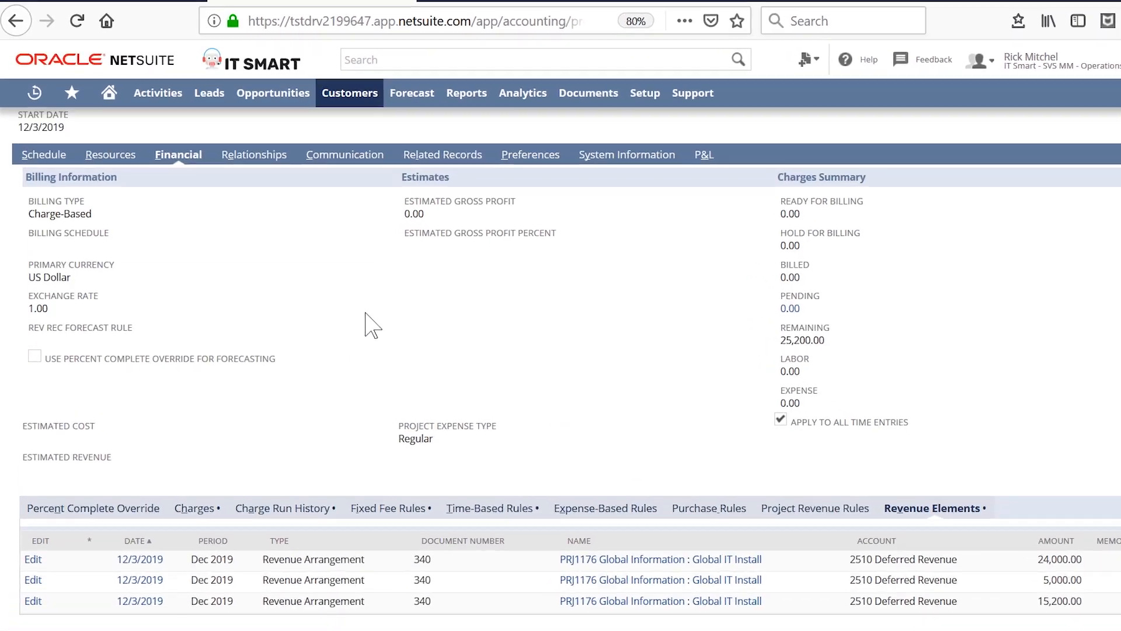
pyautogui.click(419, 143)
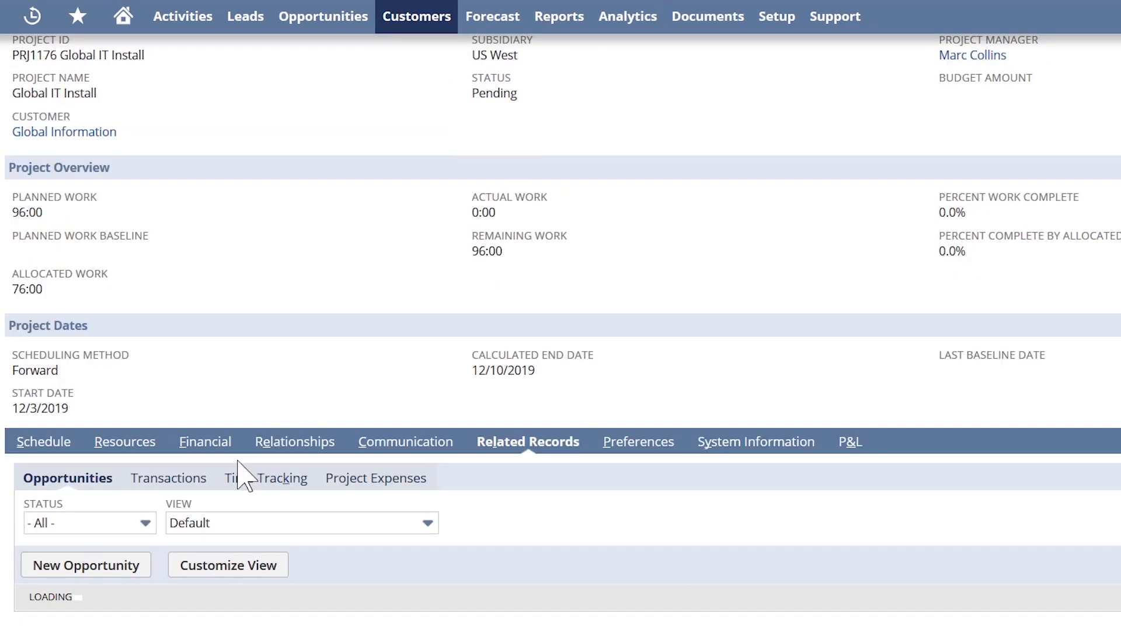
pyautogui.click(167, 480)
pyautogui.scroll(-1, 174, 499)
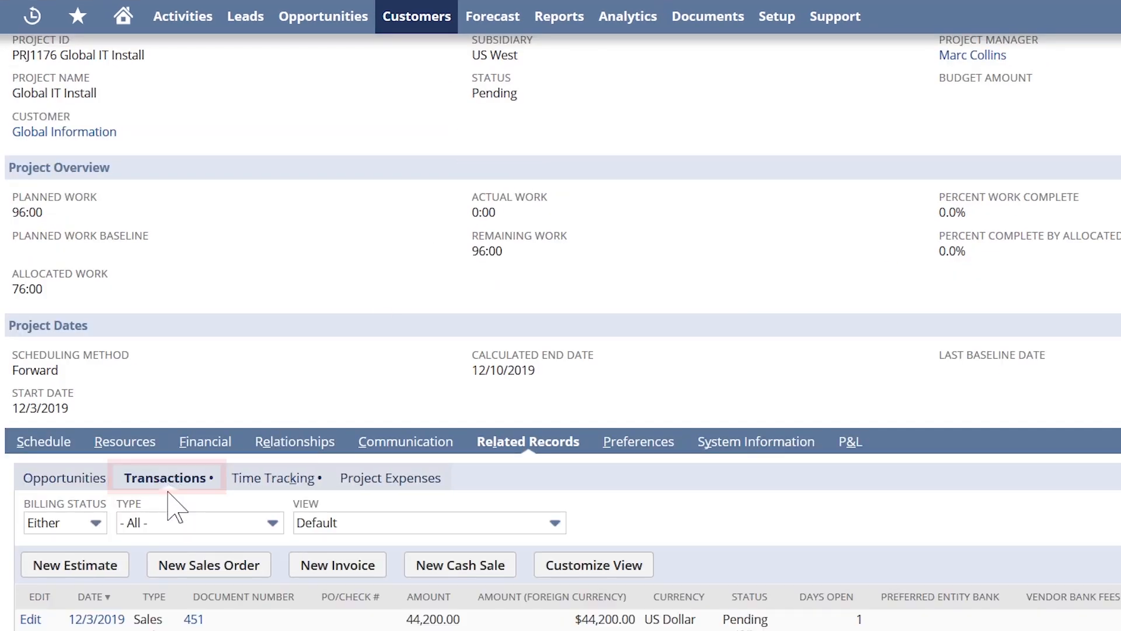
pyautogui.click(32, 564)
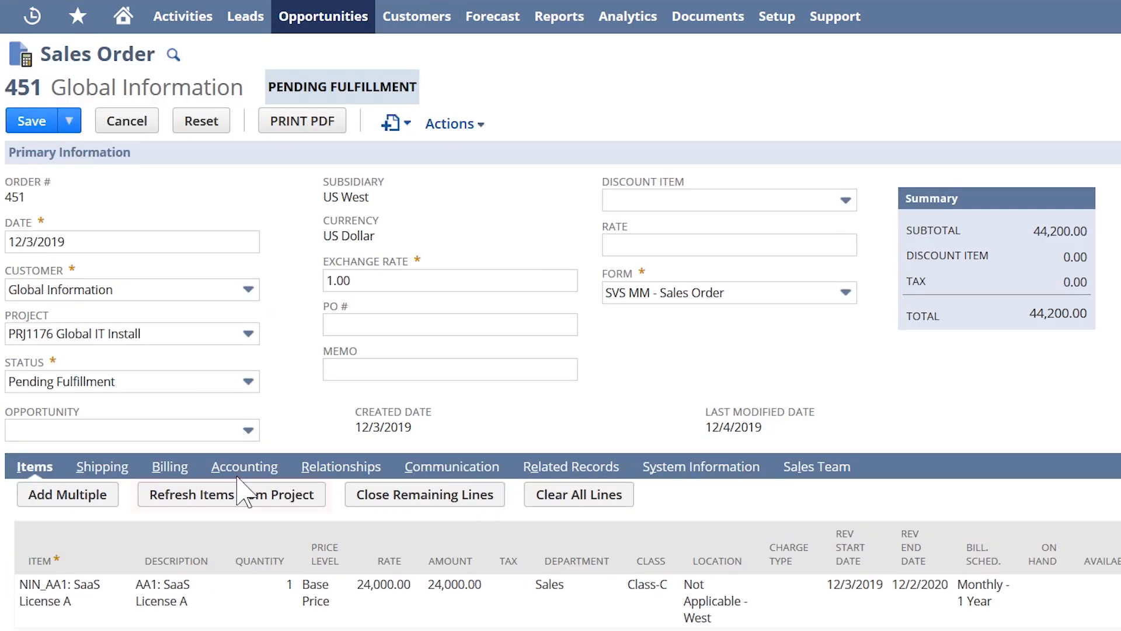
# Refresh items from the project, adding Project Management 20 at 250.00 for 49,200.00 total.
pyautogui.click(231, 494)
pyautogui.scroll(-2, 237, 503)
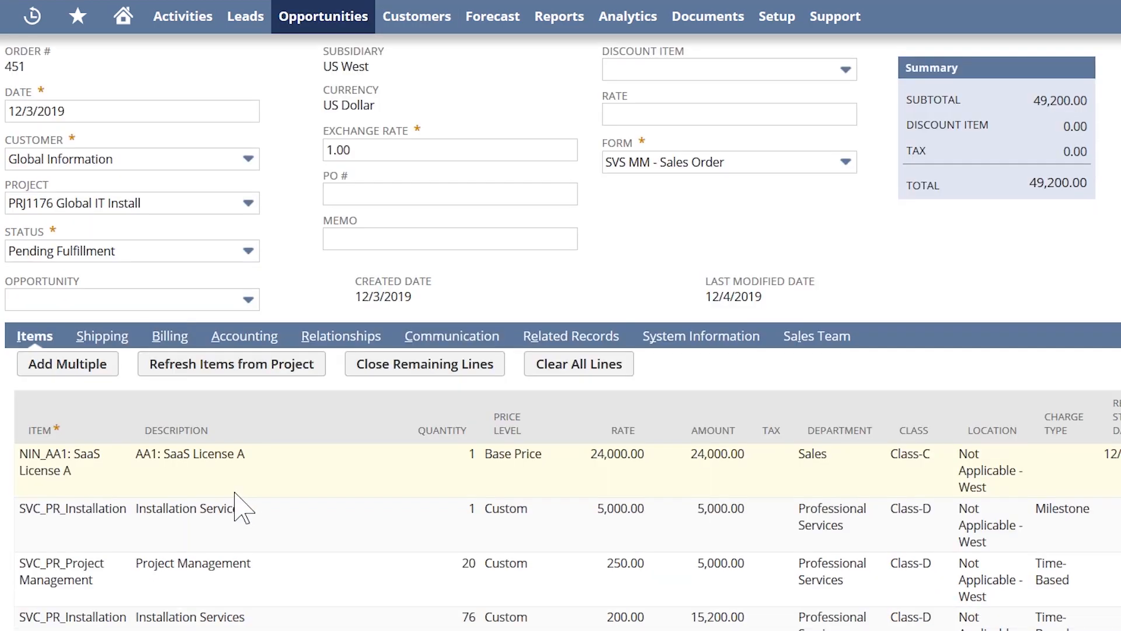
pyautogui.scroll(-2, 245, 508)
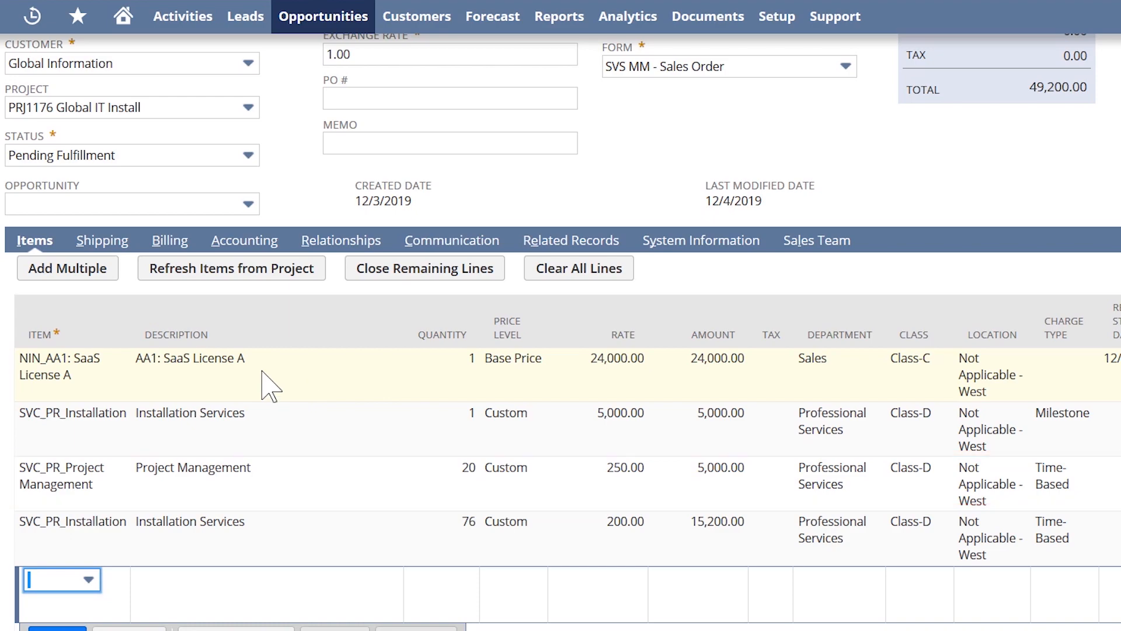
pyautogui.scroll(4, 268, 383)
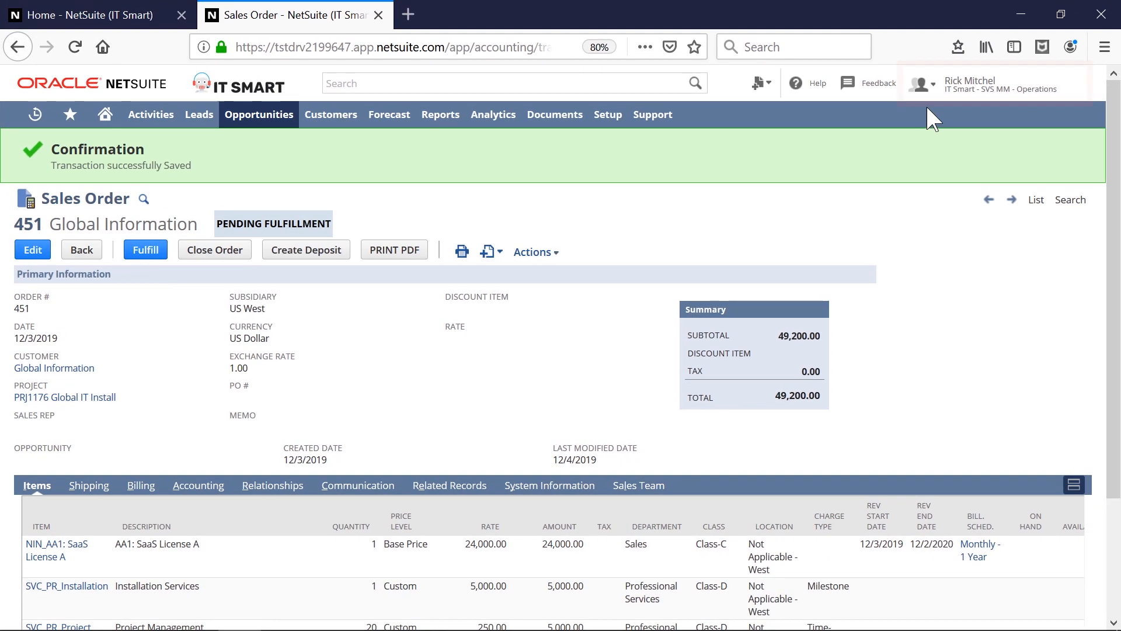
# Switch to the IT Smart - SVS MM - Accounts Receivable role.
pyautogui.moveTo(1051, 32)
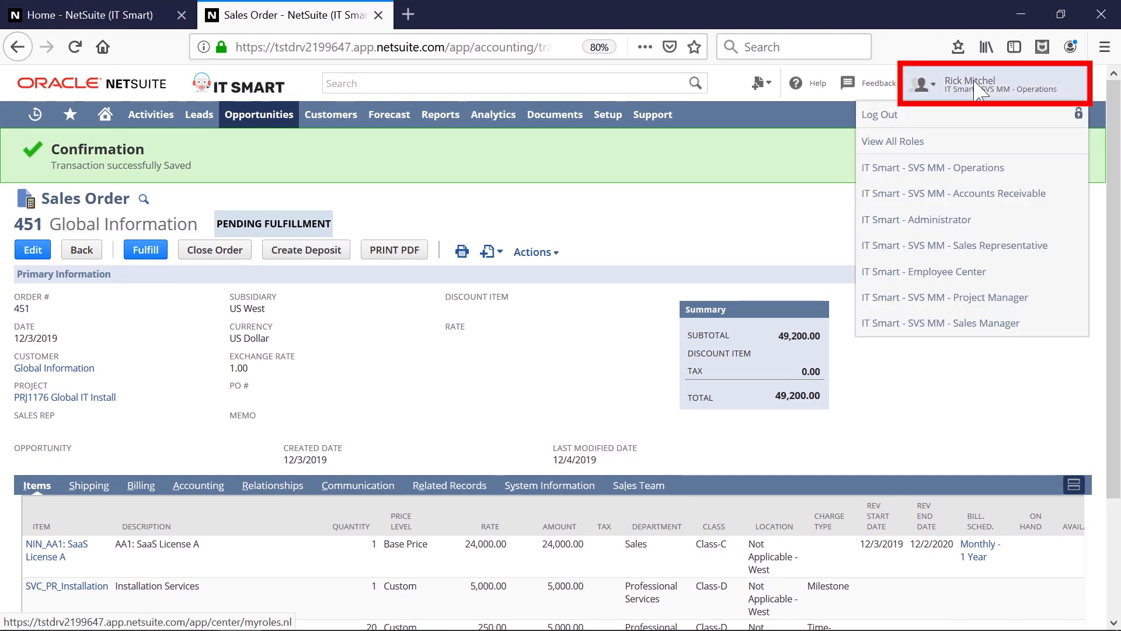
pyautogui.click(993, 193)
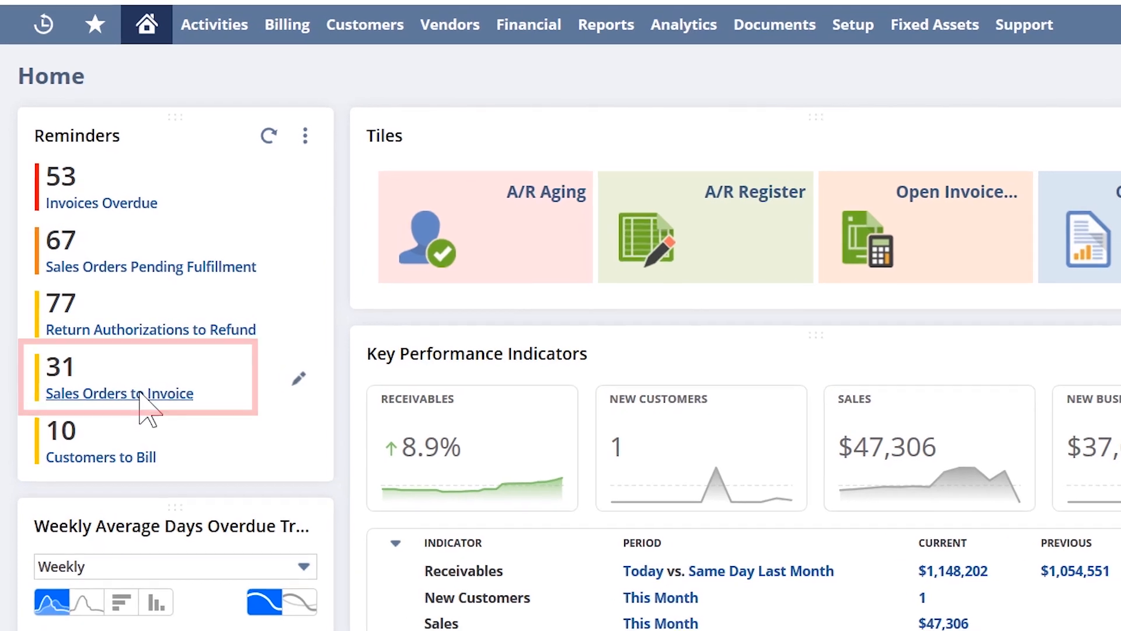
# Open Sales Orders to Invoice and select order number 452 for invoicing.
pyautogui.click(144, 402)
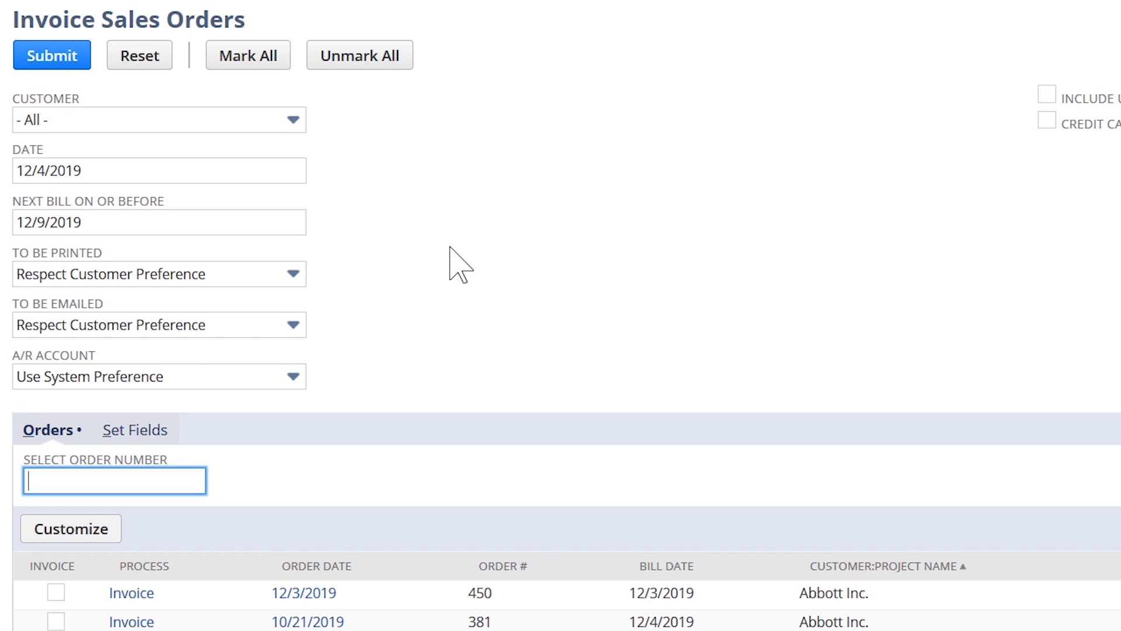
pyautogui.scroll(-2, 418, 271)
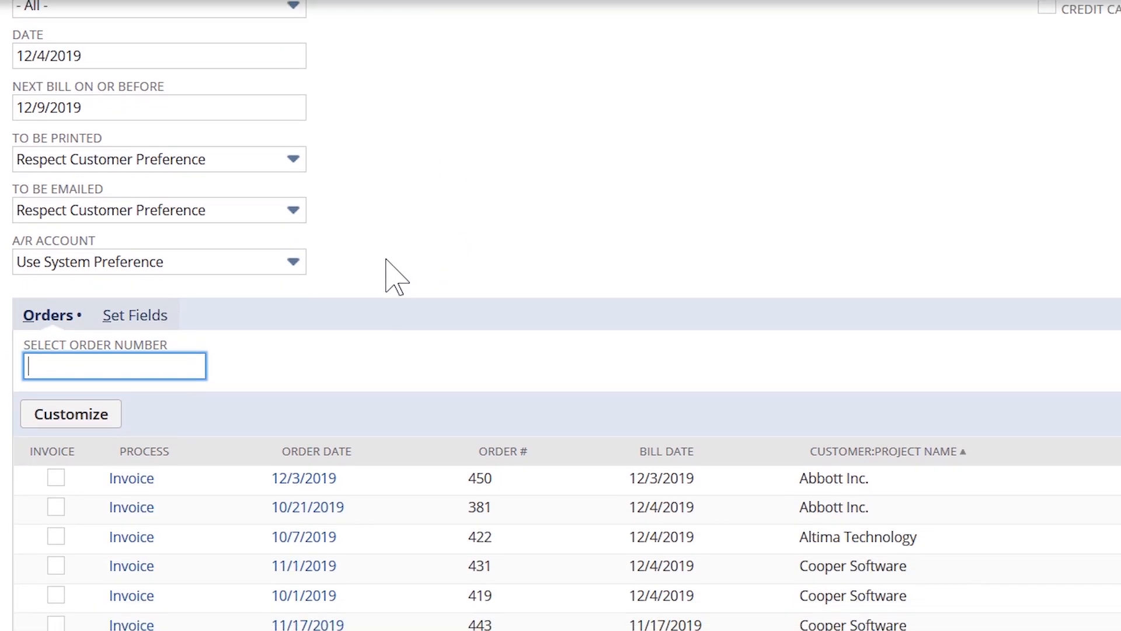
pyautogui.scroll(-2, 351, 265)
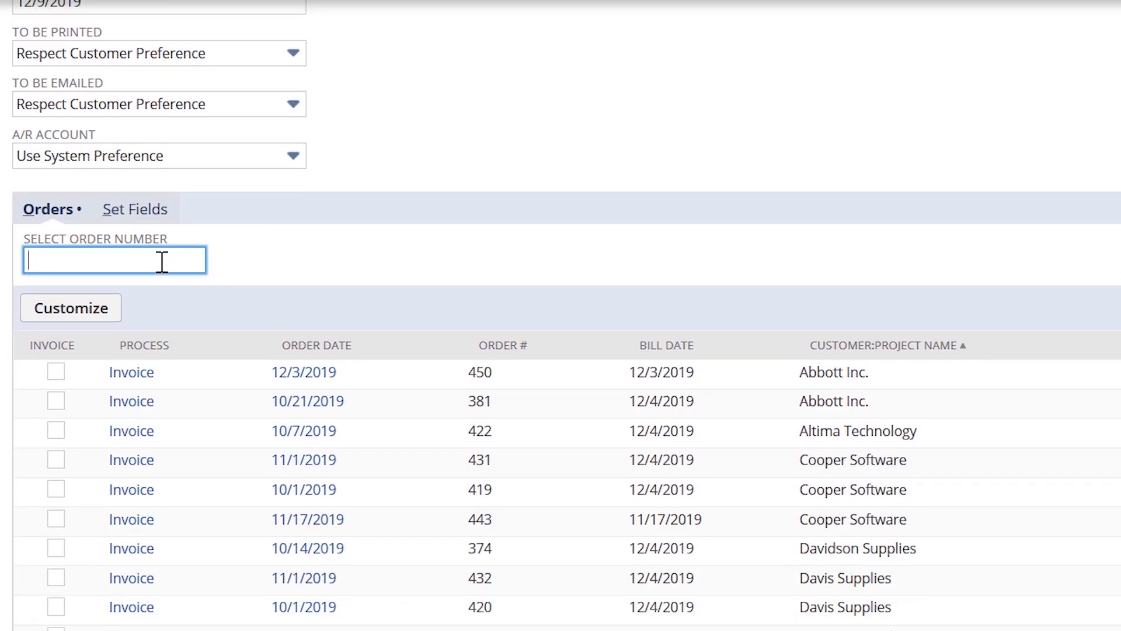
pyautogui.write('452')
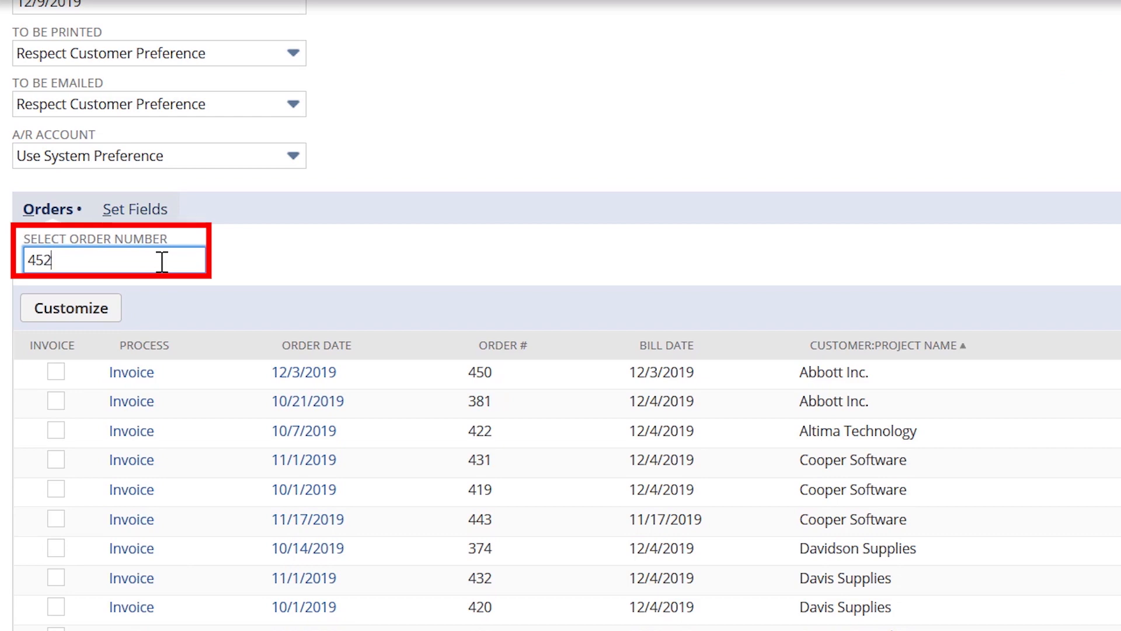
pyautogui.press('Tab')
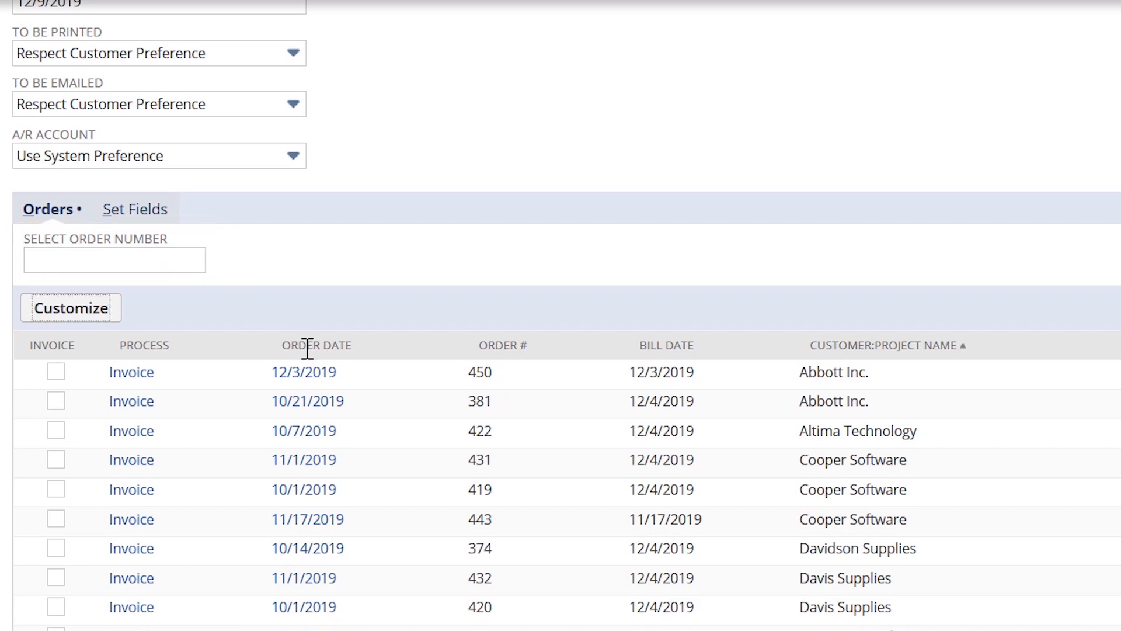
pyautogui.scroll(-5, 316, 377)
pyautogui.scroll(-4, 315, 391)
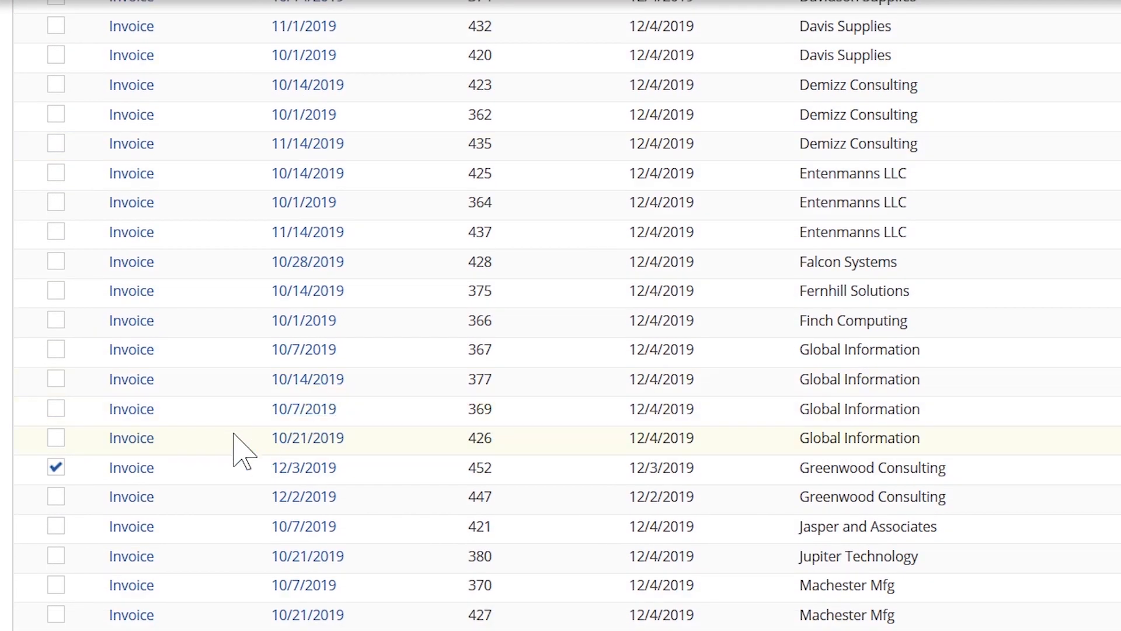
# Create an invoice from order 452 and review its 4,400.00 of item charges.
pyautogui.click(131, 468)
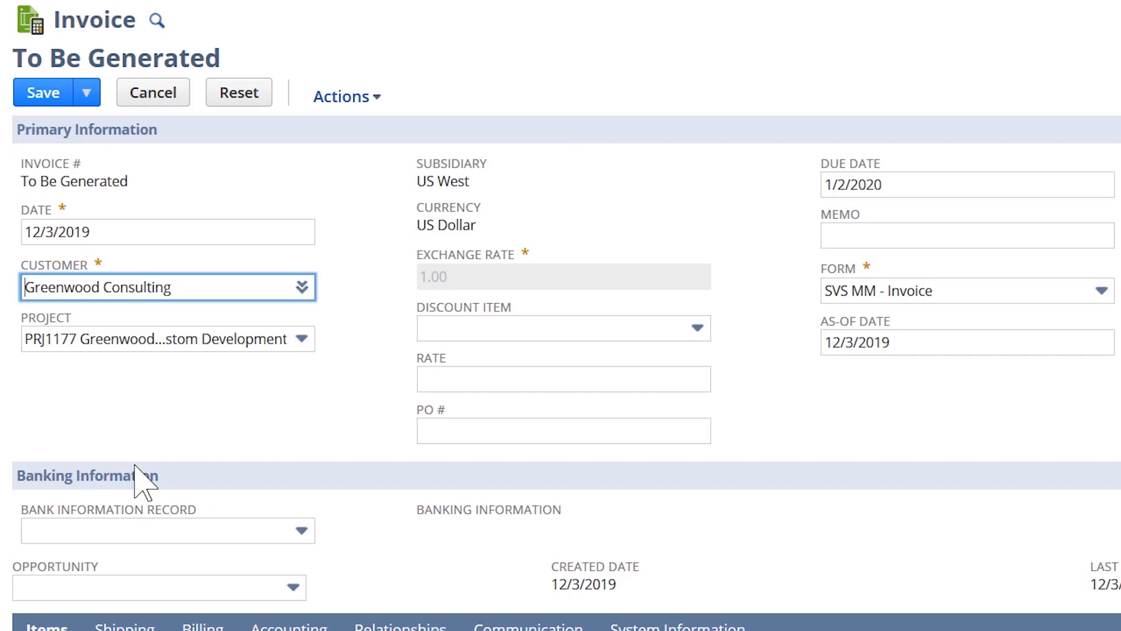
pyautogui.scroll(-3, 333, 424)
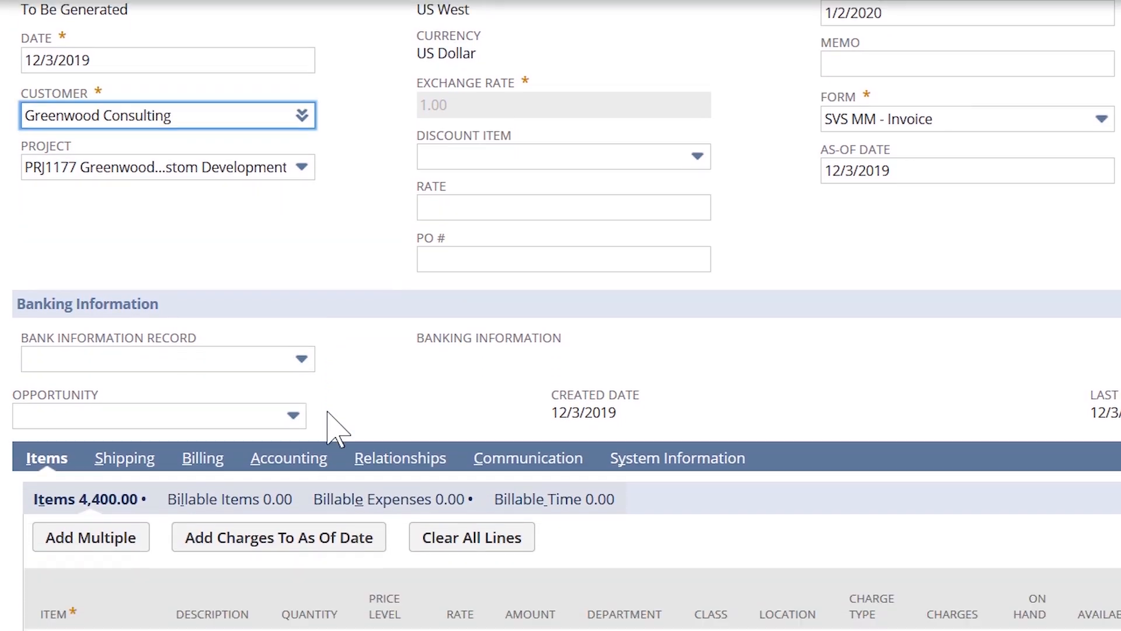
pyautogui.scroll(-5, 337, 429)
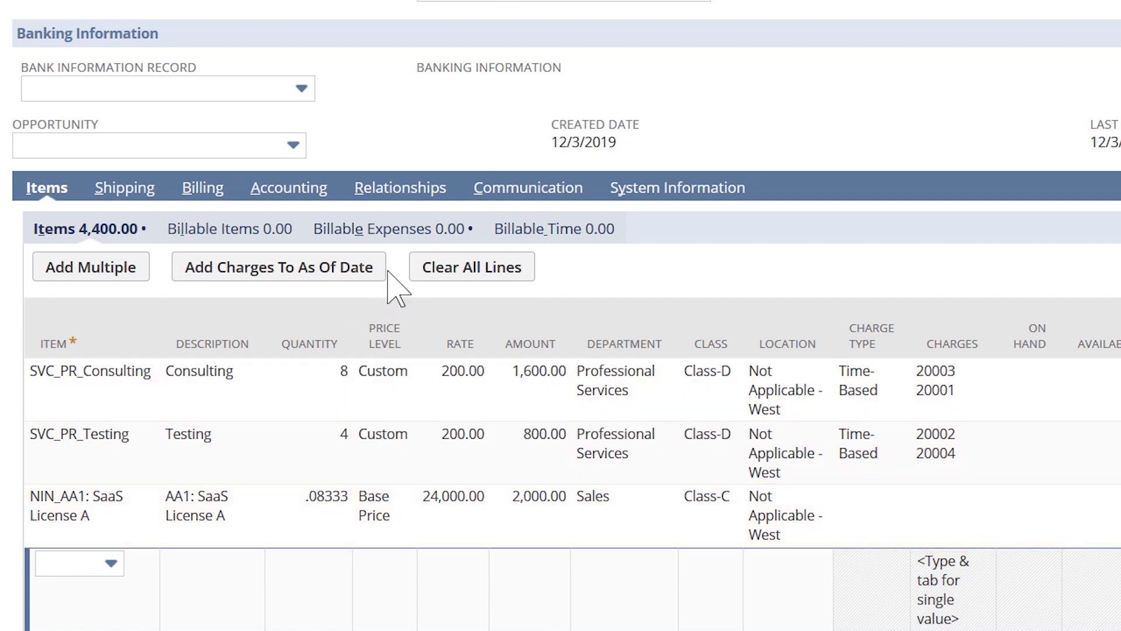
# Apply both billable expenses (41.34) to the Greenwood Consulting invoice, raising its total to 4,441.34.
pyautogui.click(406, 229)
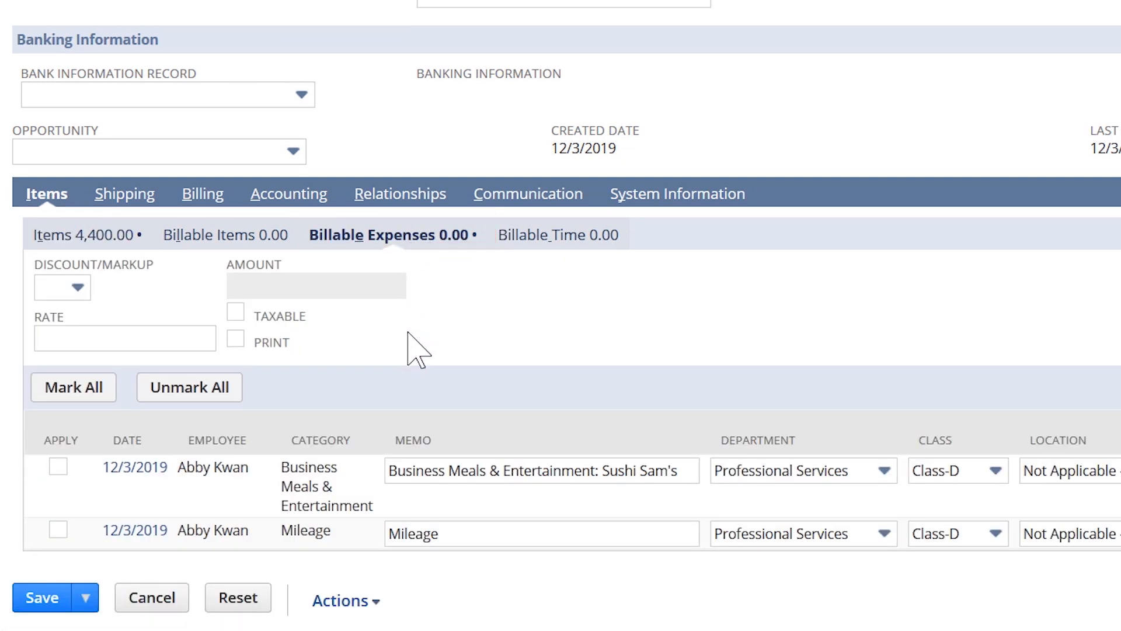
pyautogui.click(67, 390)
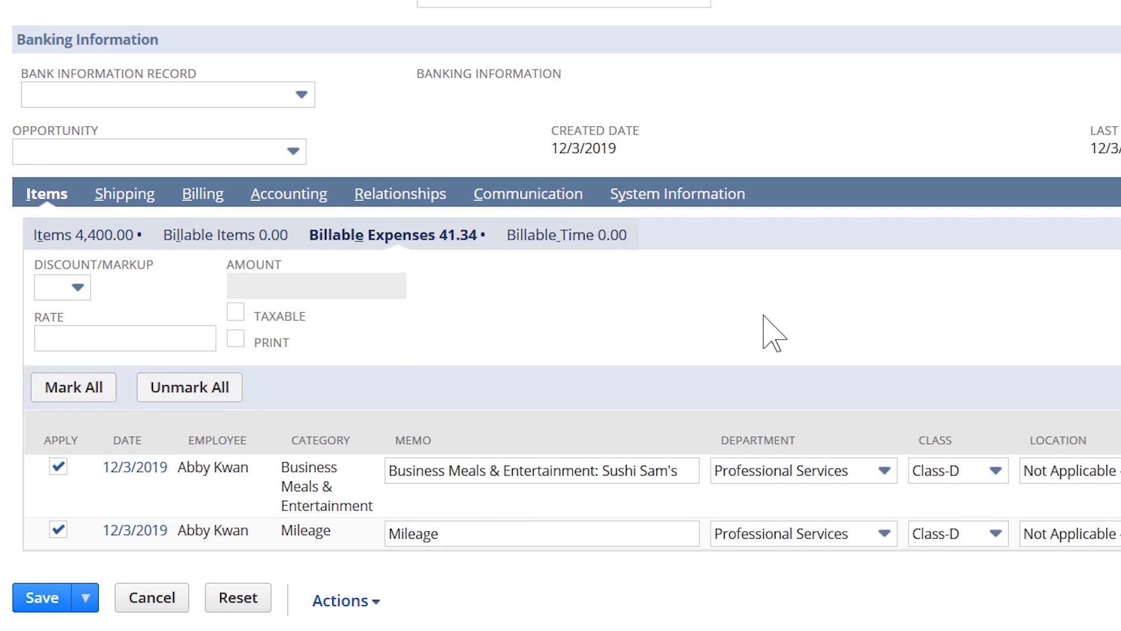
pyautogui.scroll(5, 817, 333)
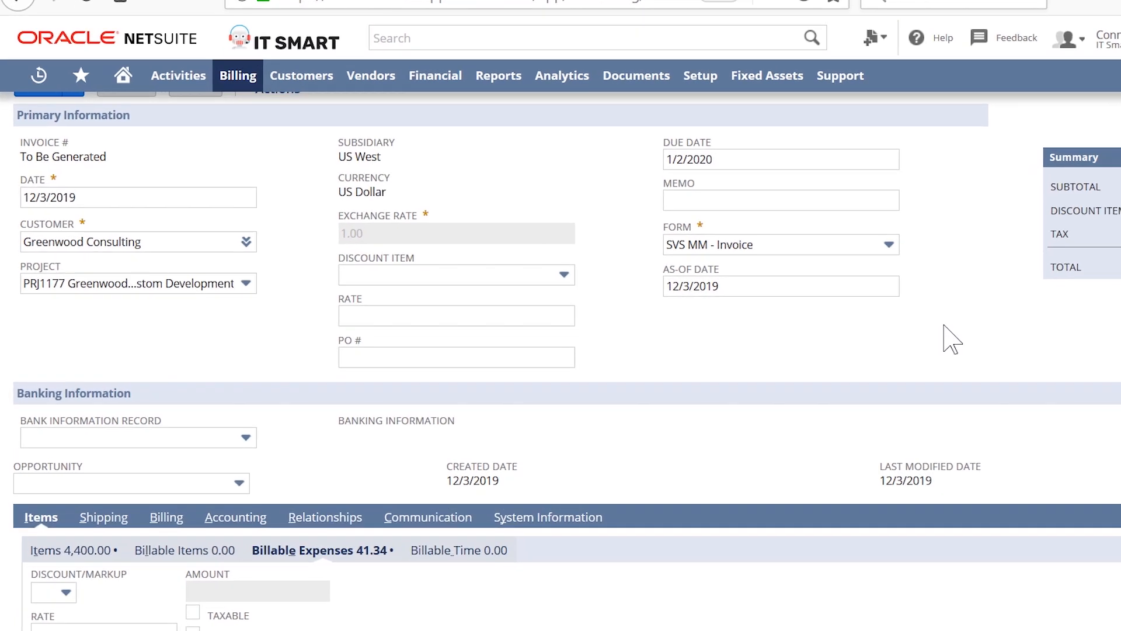
pyautogui.scroll(2, 767, 320)
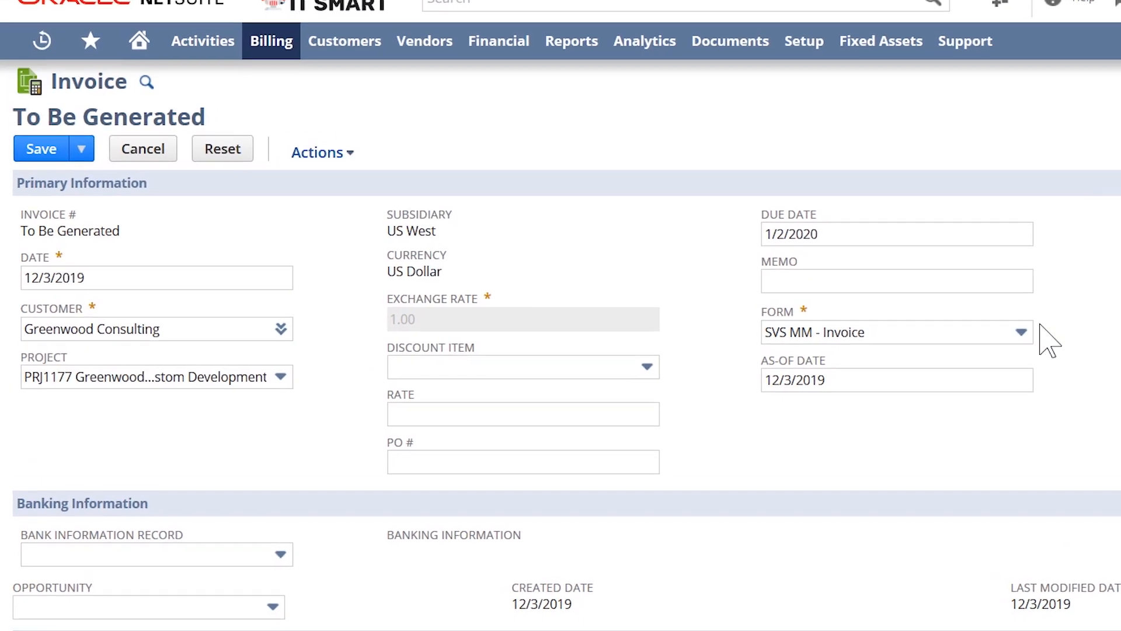
pyautogui.click(81, 148)
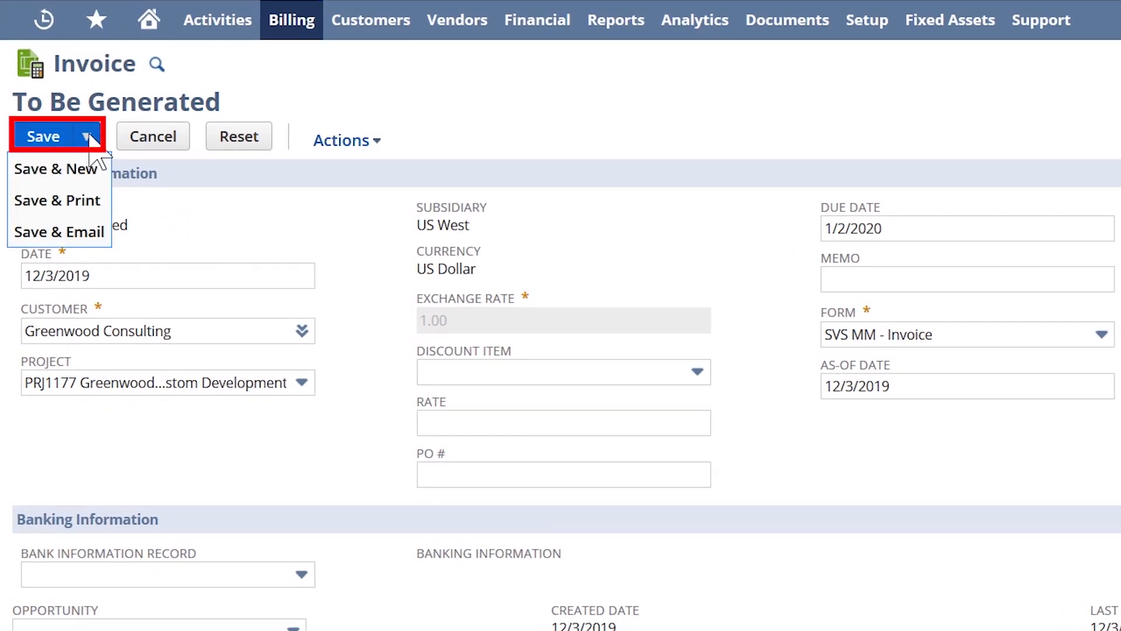